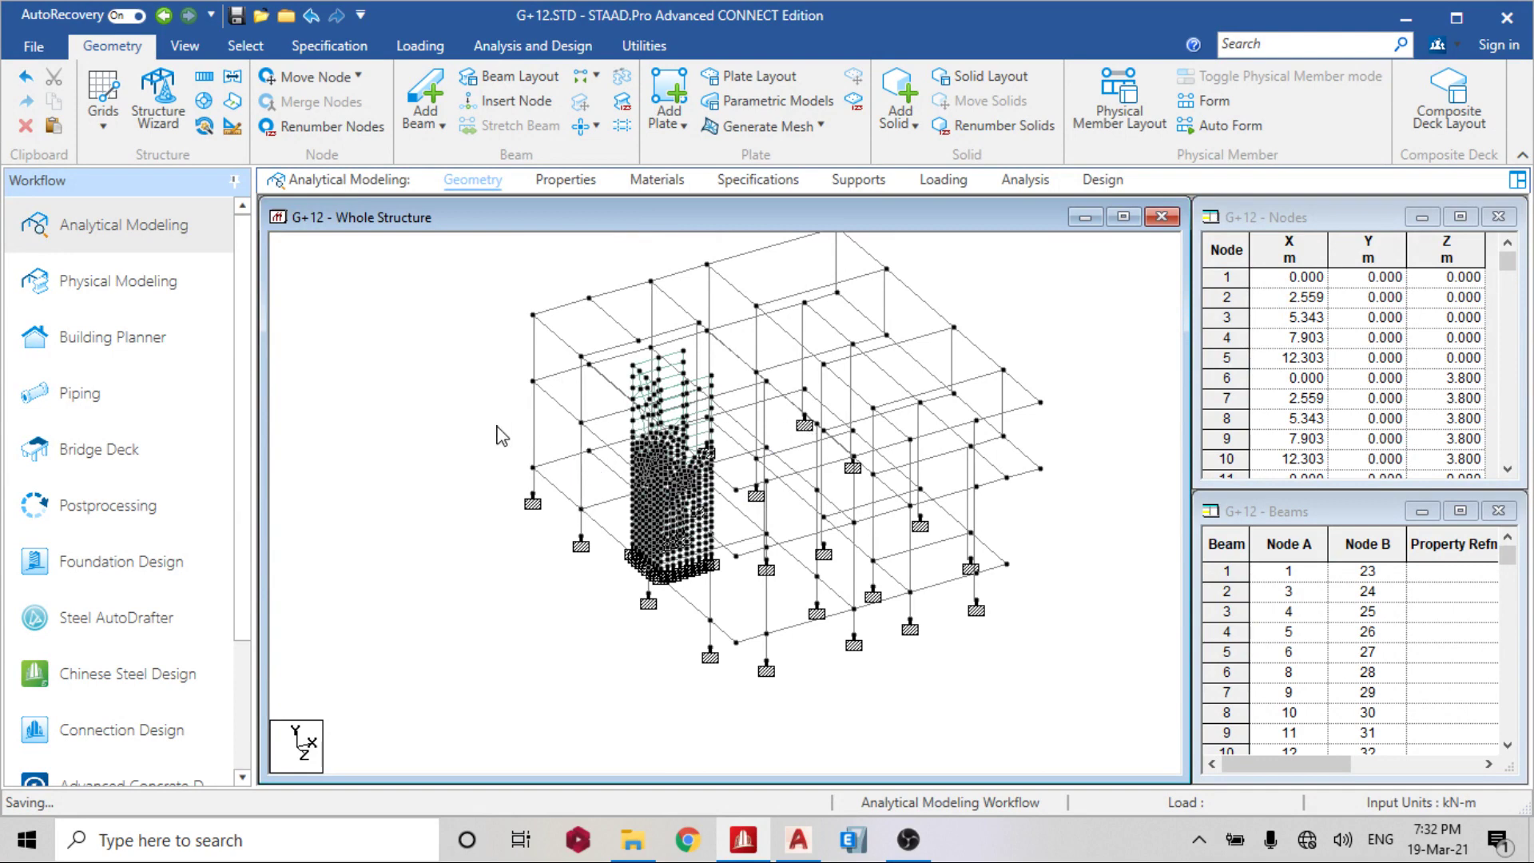
# - Select all beams at the lowest floor level in a side view and generate infill plates between them
pyautogui.click(184, 45)
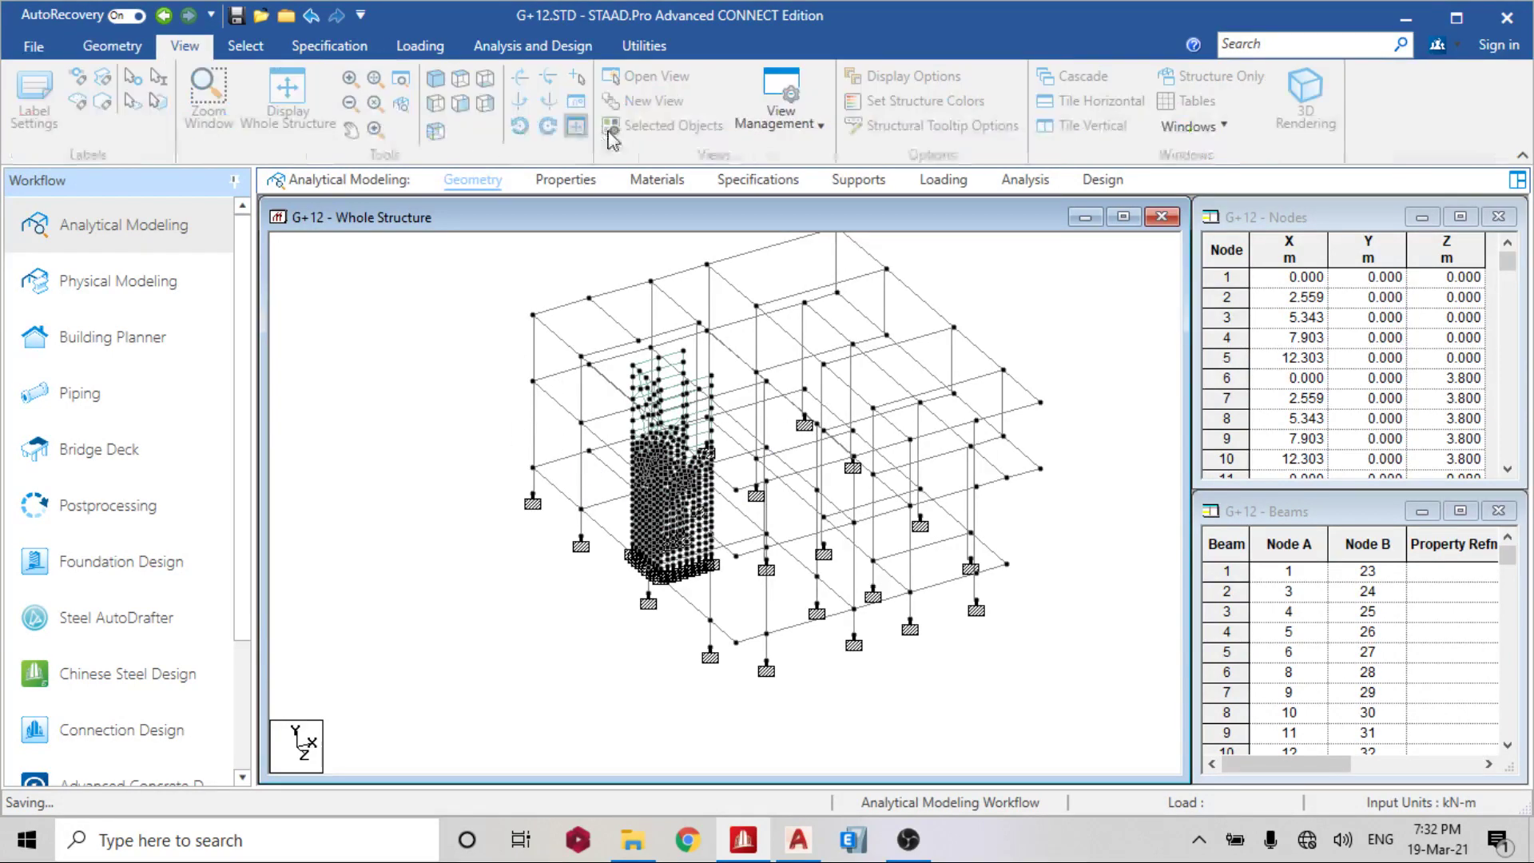
pyautogui.click(436, 102)
pyautogui.moveTo(791, 619); pyautogui.dragTo(727, 519, button='middle')
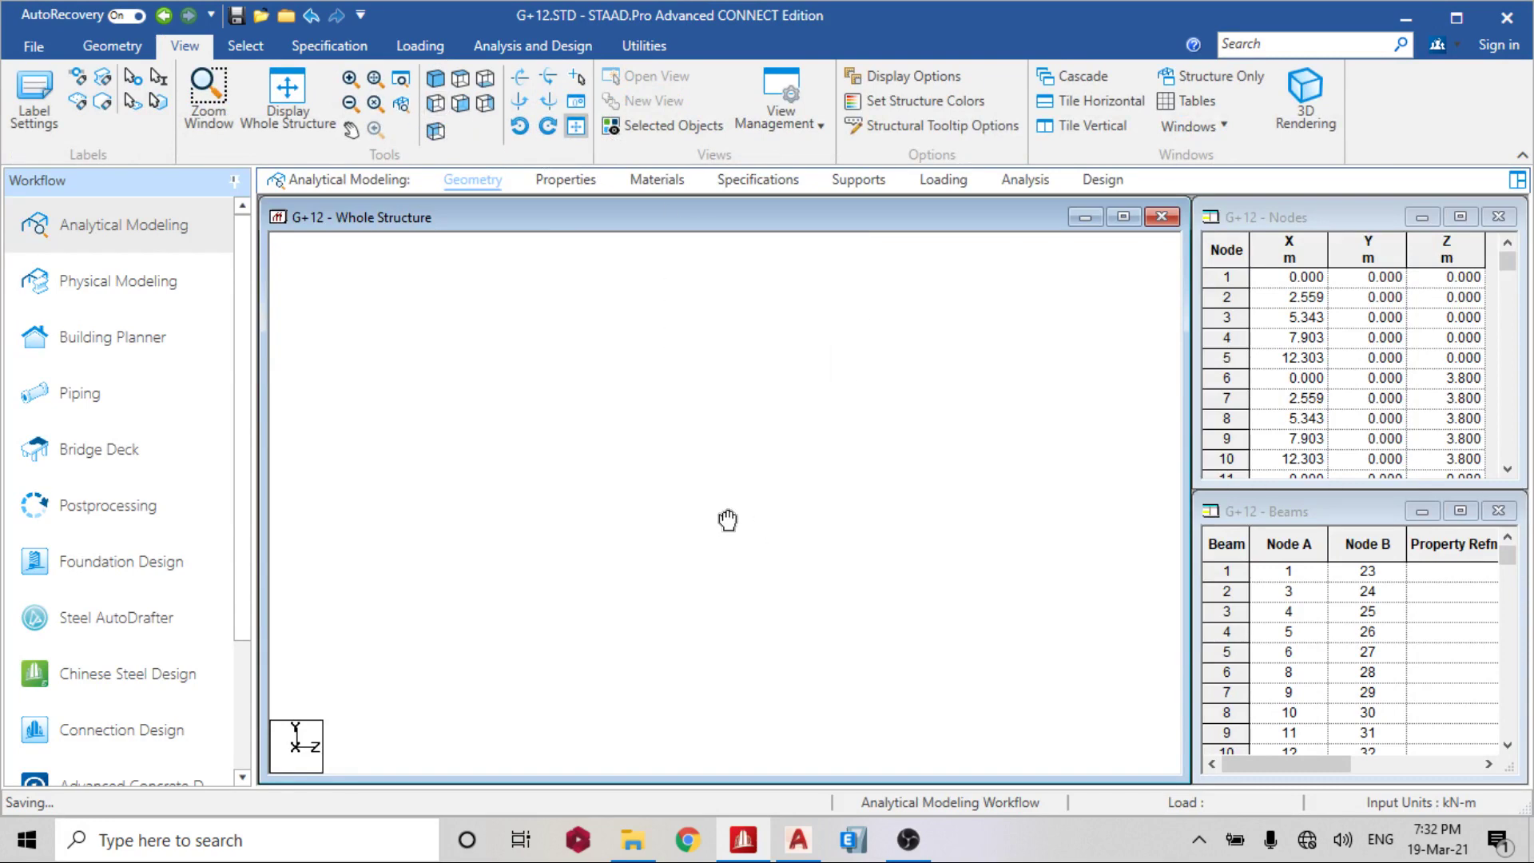
pyautogui.moveTo(416, 523); pyautogui.dragTo(387, 476, button='middle')
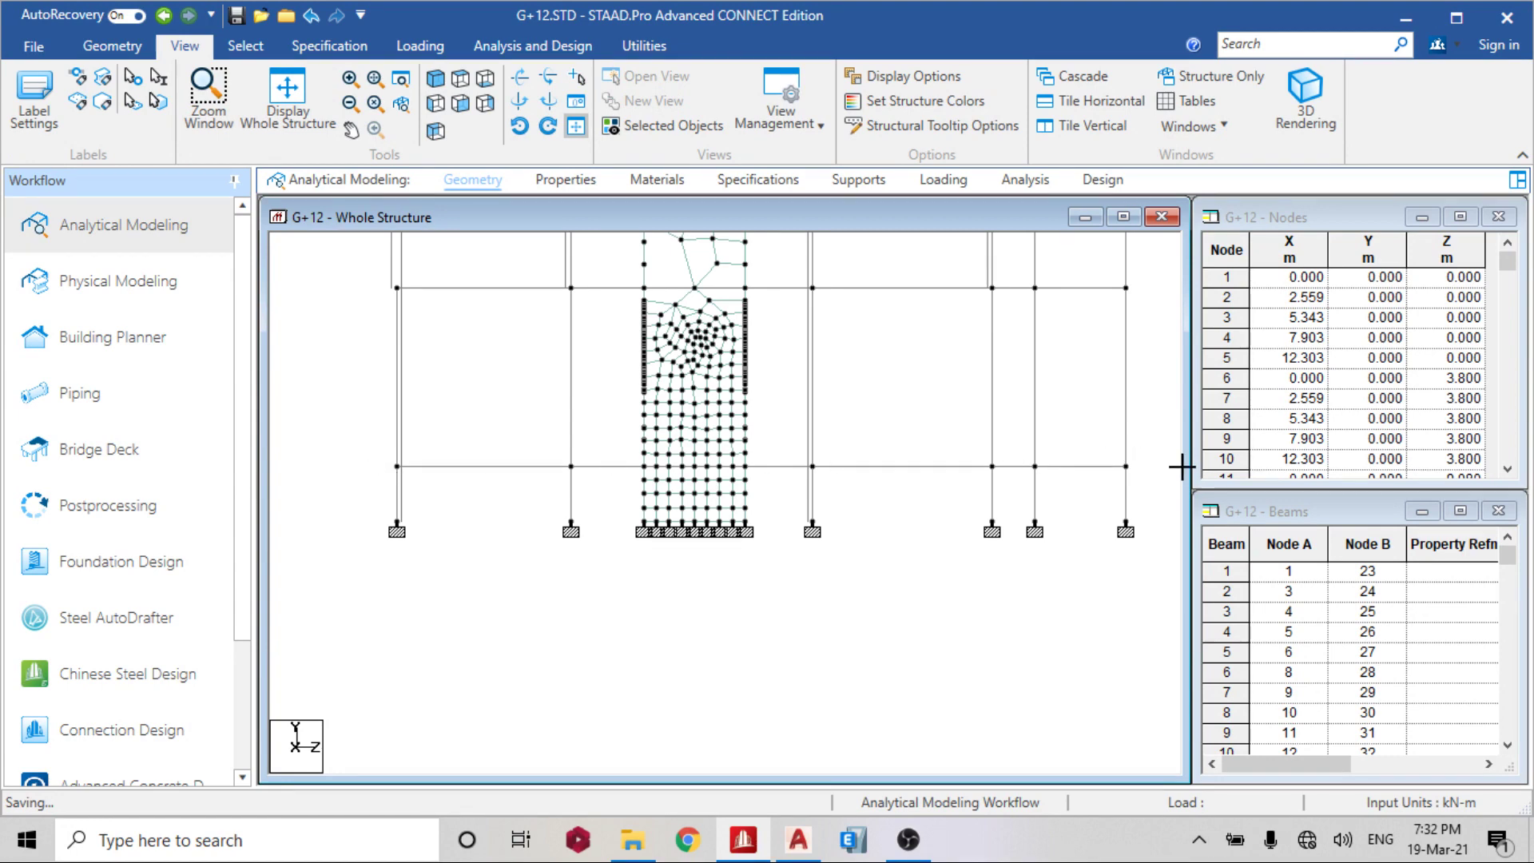
pyautogui.moveTo(390, 457); pyautogui.dragTo(1162, 476)
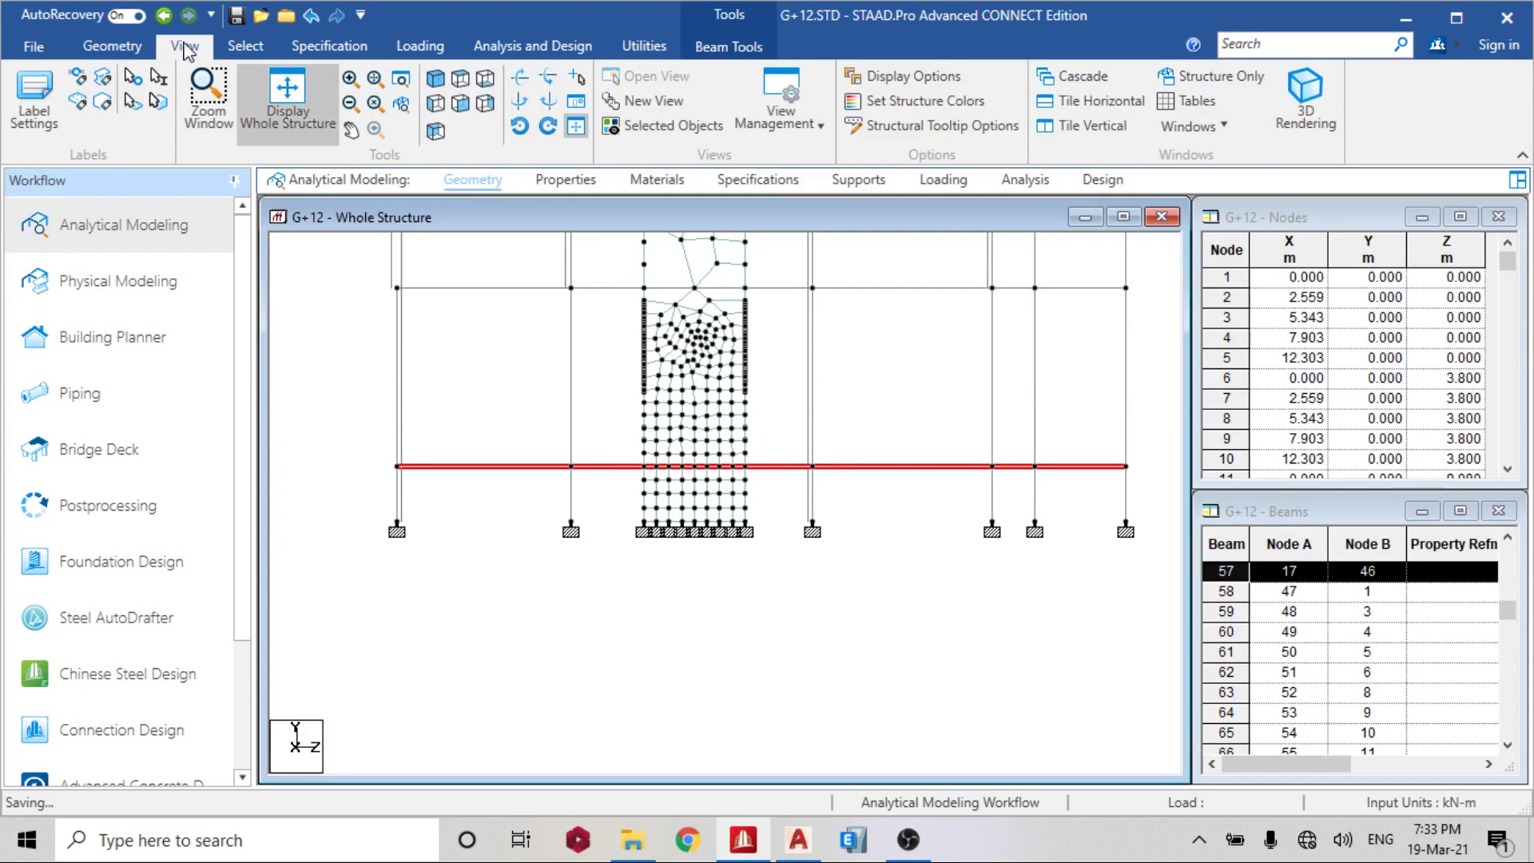
pyautogui.click(116, 48)
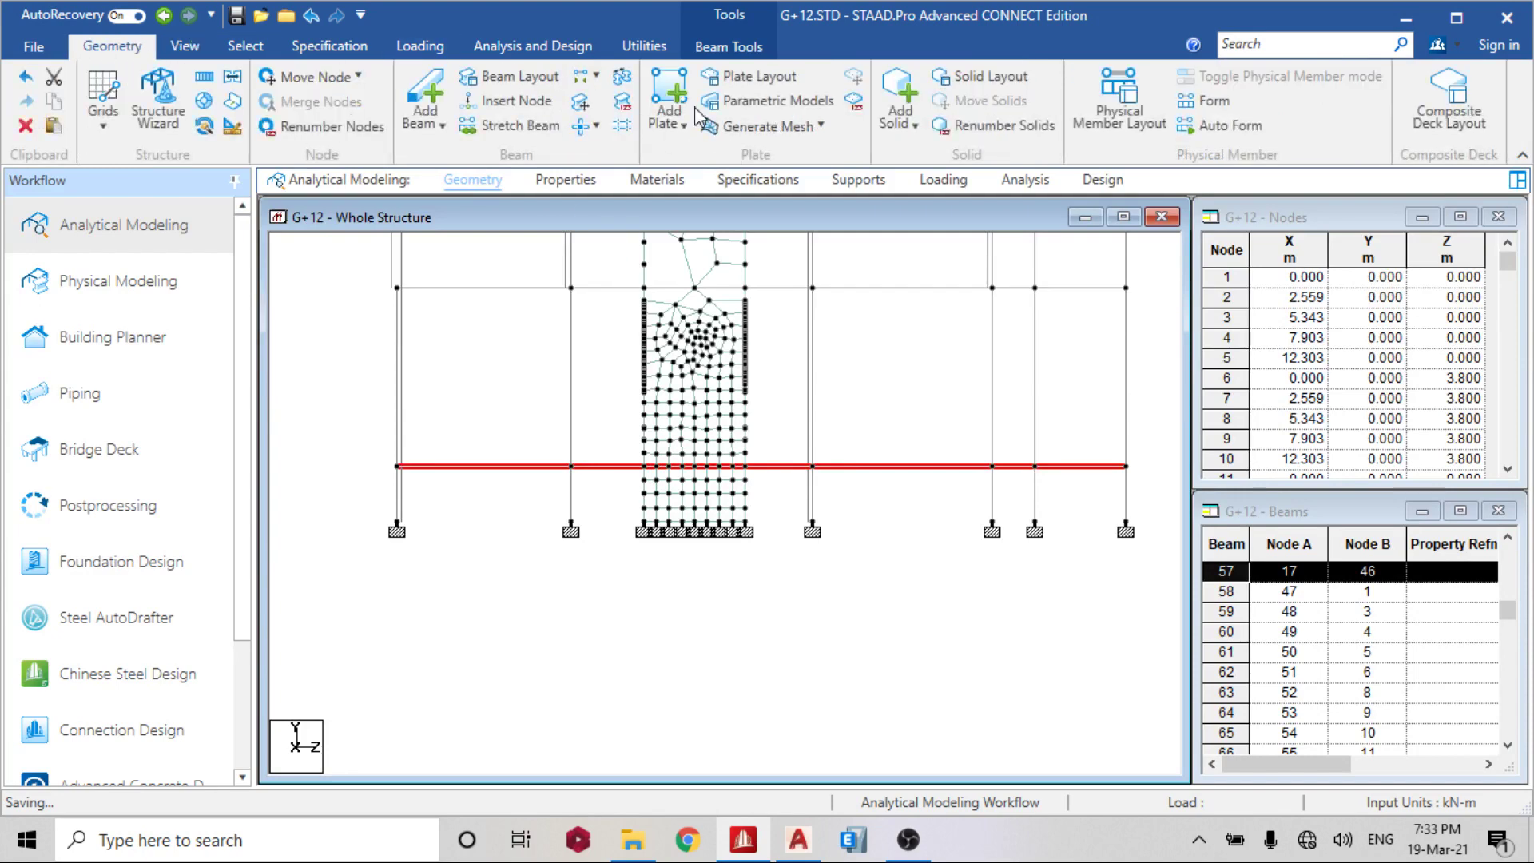
pyautogui.click(667, 114)
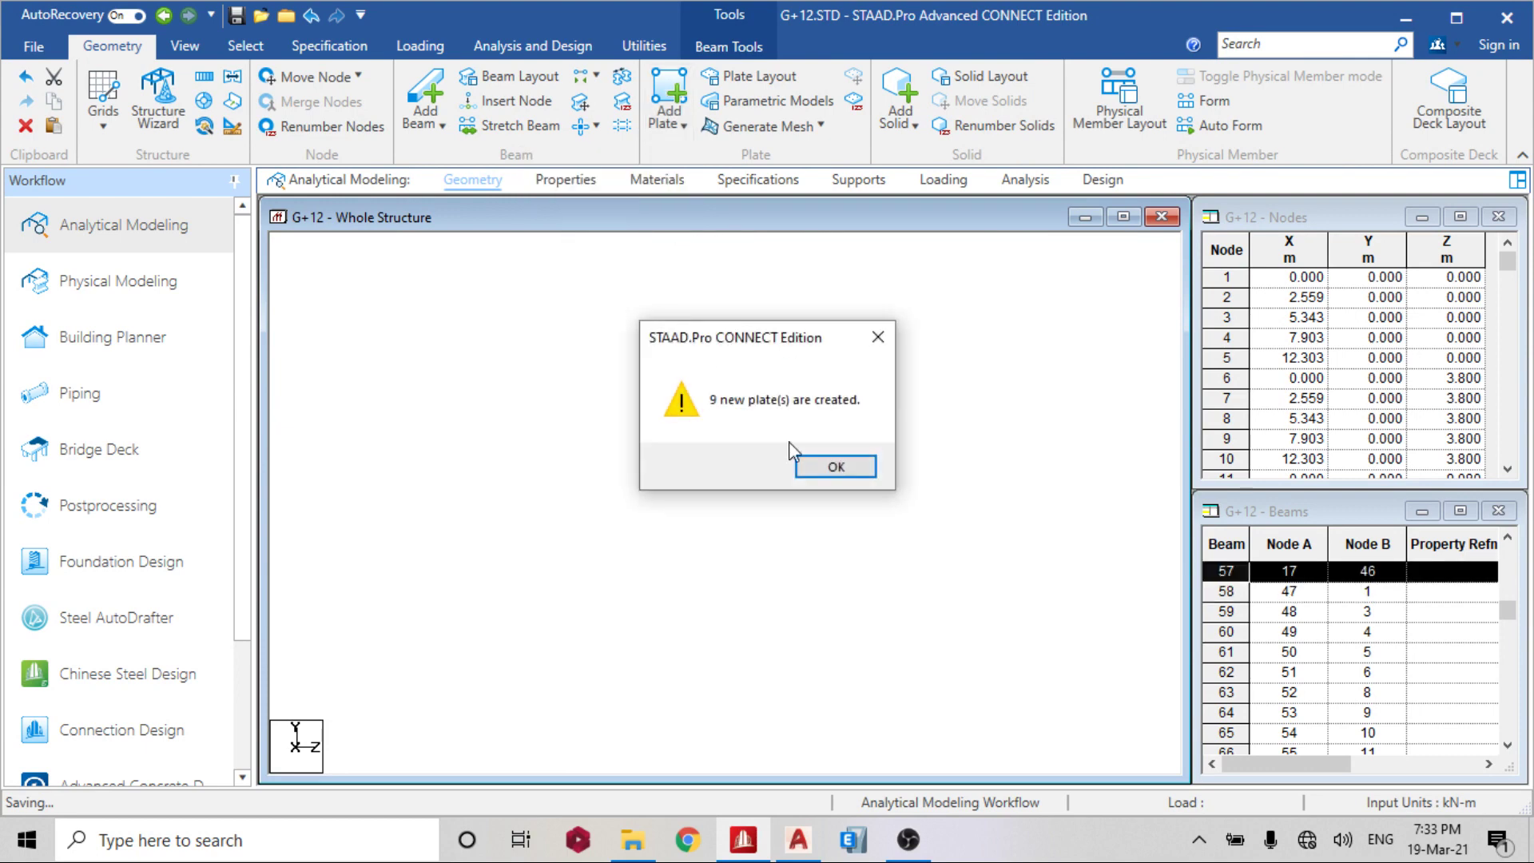
pyautogui.click(829, 473)
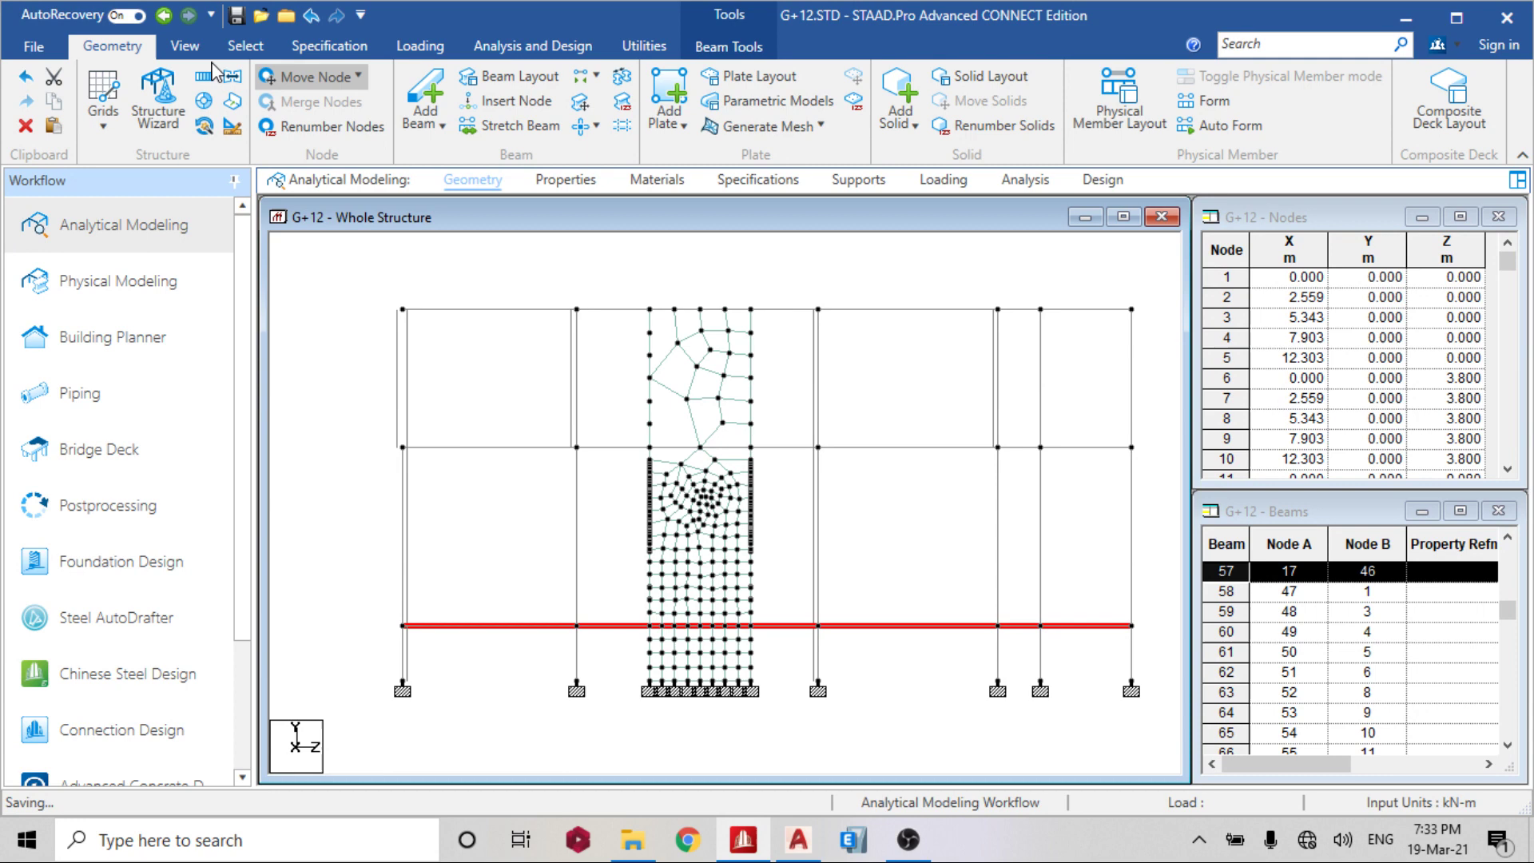
# - Select all beams at the middle floor level in the front view and generate infill plates between them
pyautogui.click(192, 48)
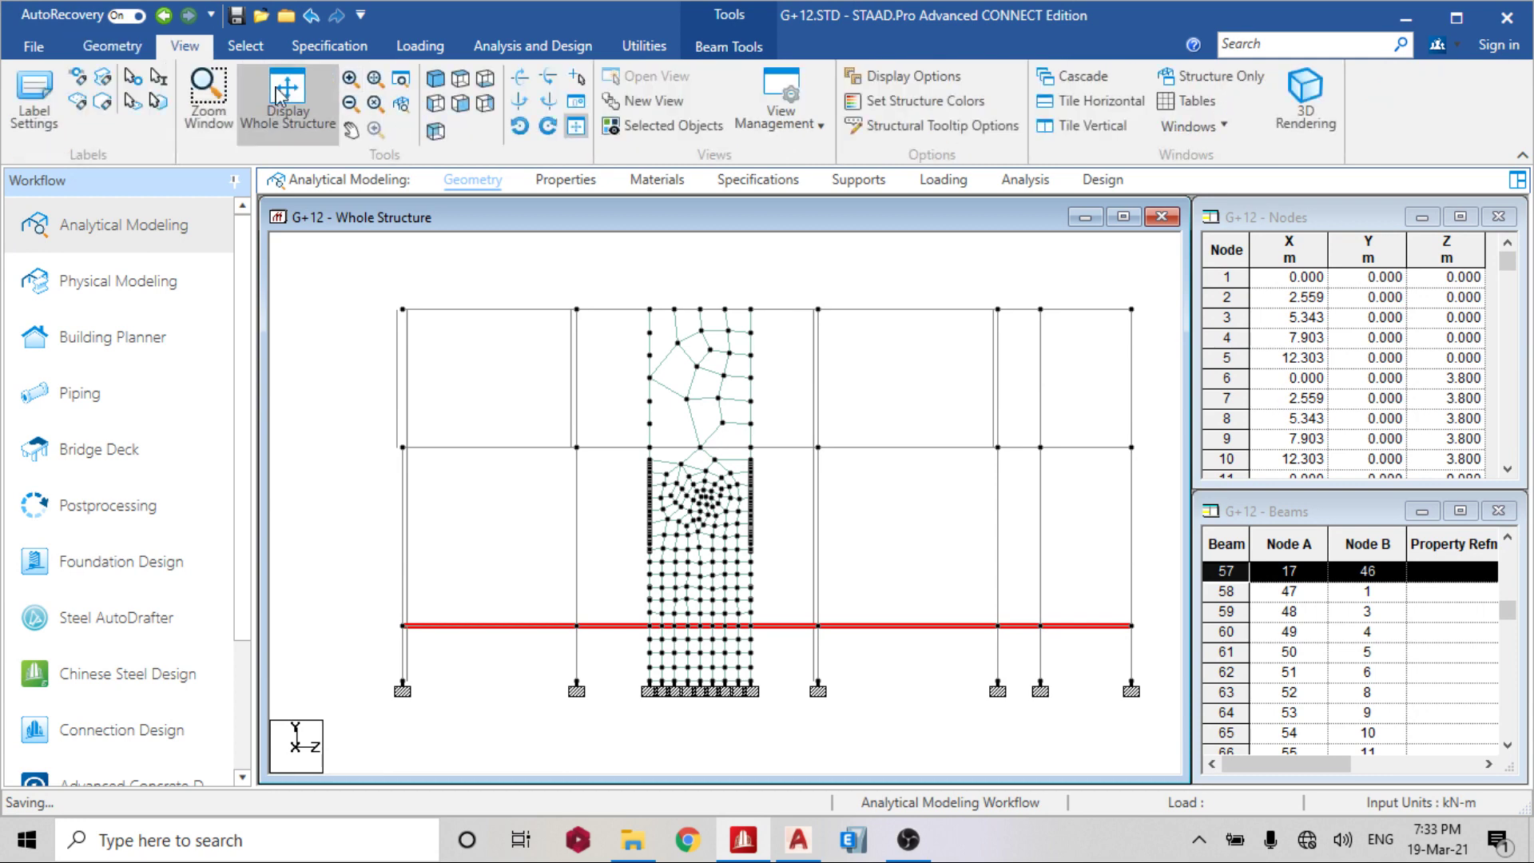
pyautogui.click(292, 100)
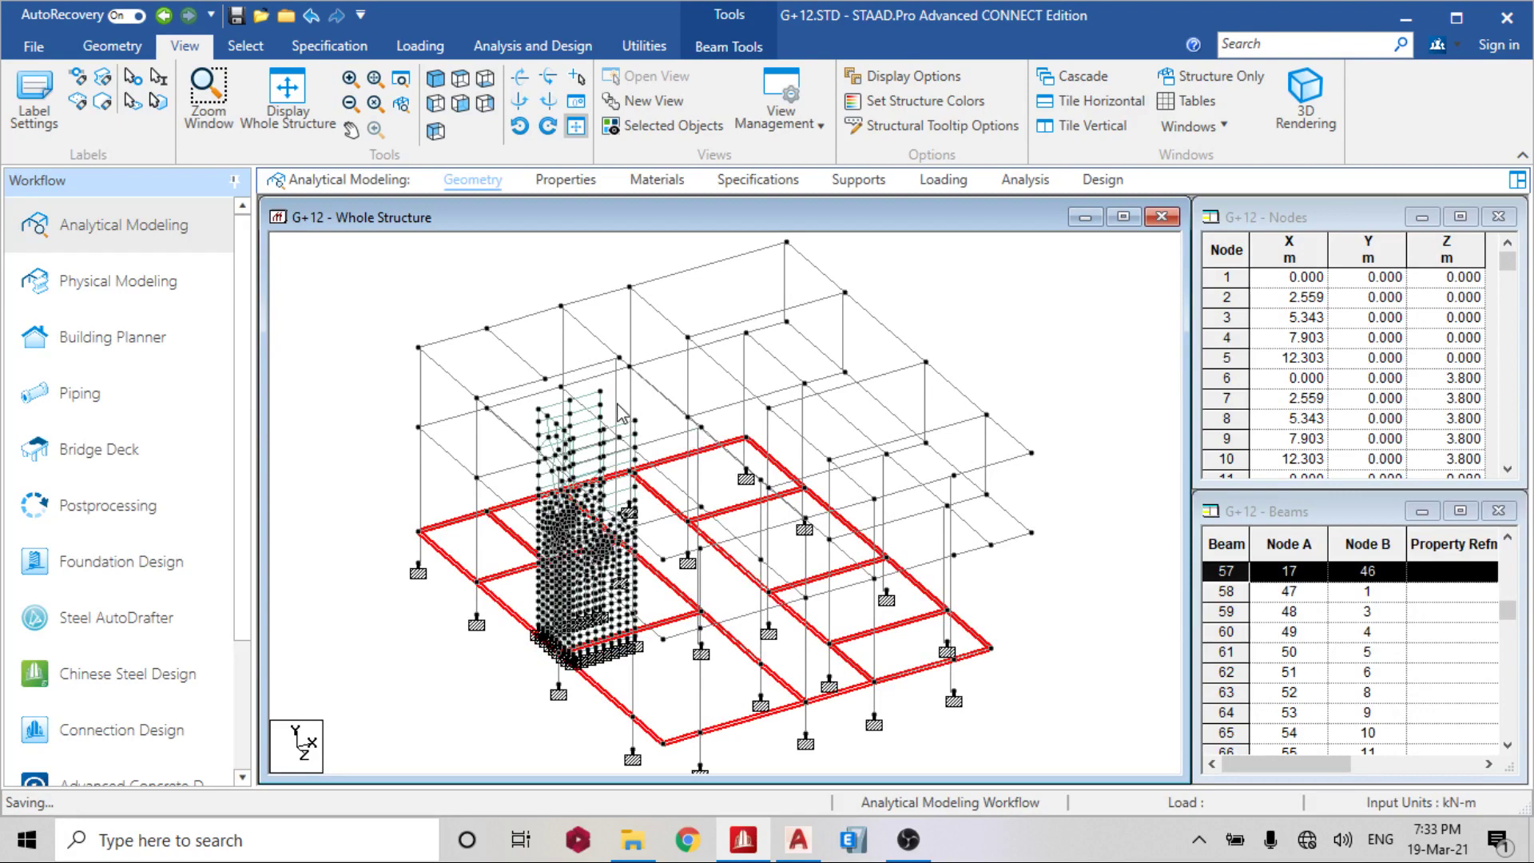
pyautogui.moveTo(618, 406); pyautogui.dragTo(658, 440, button='middle')
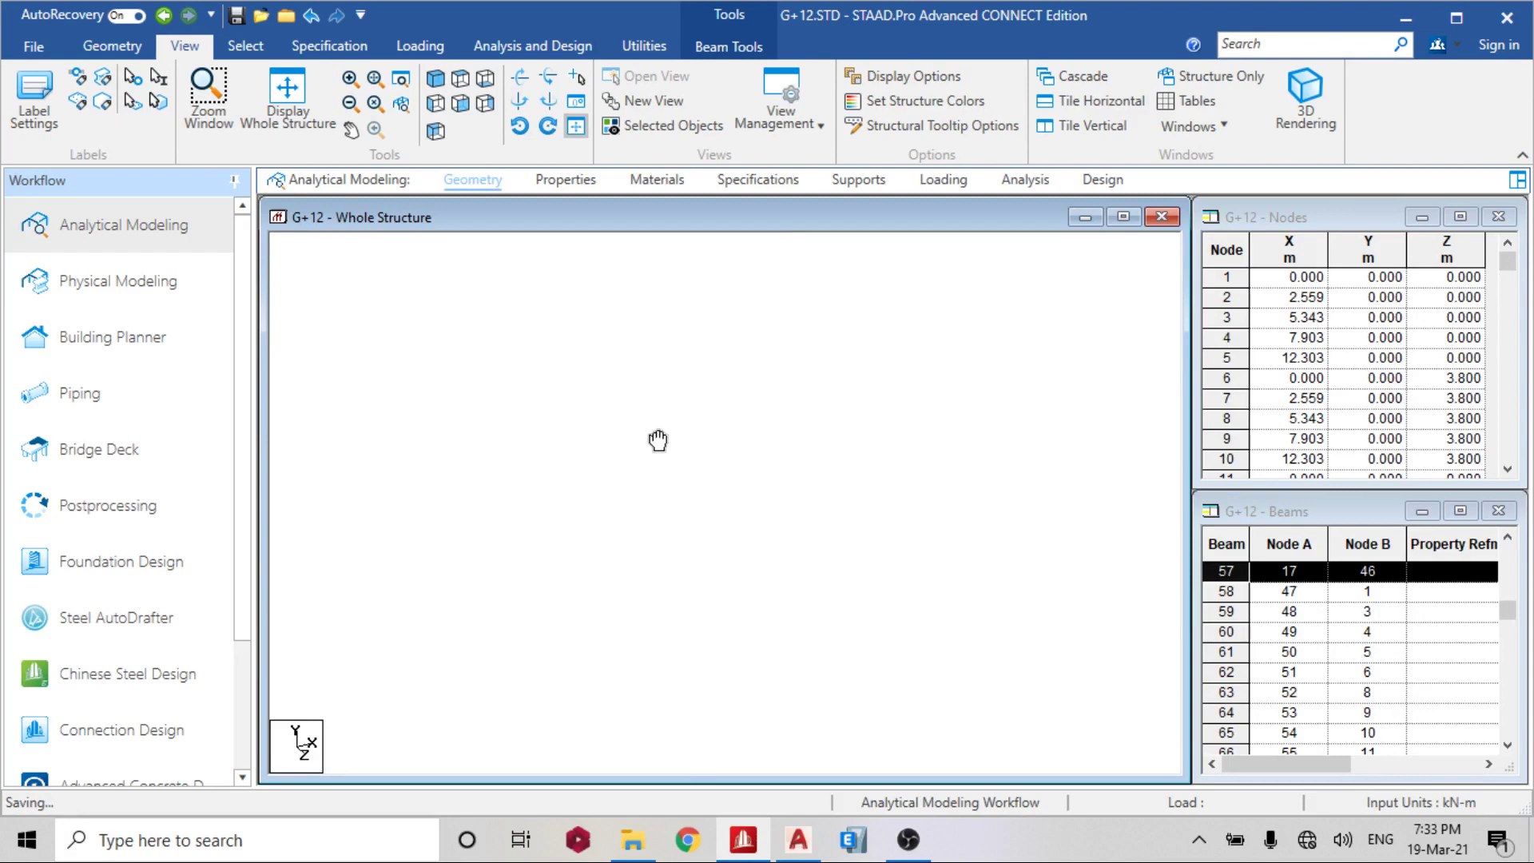
pyautogui.click(460, 104)
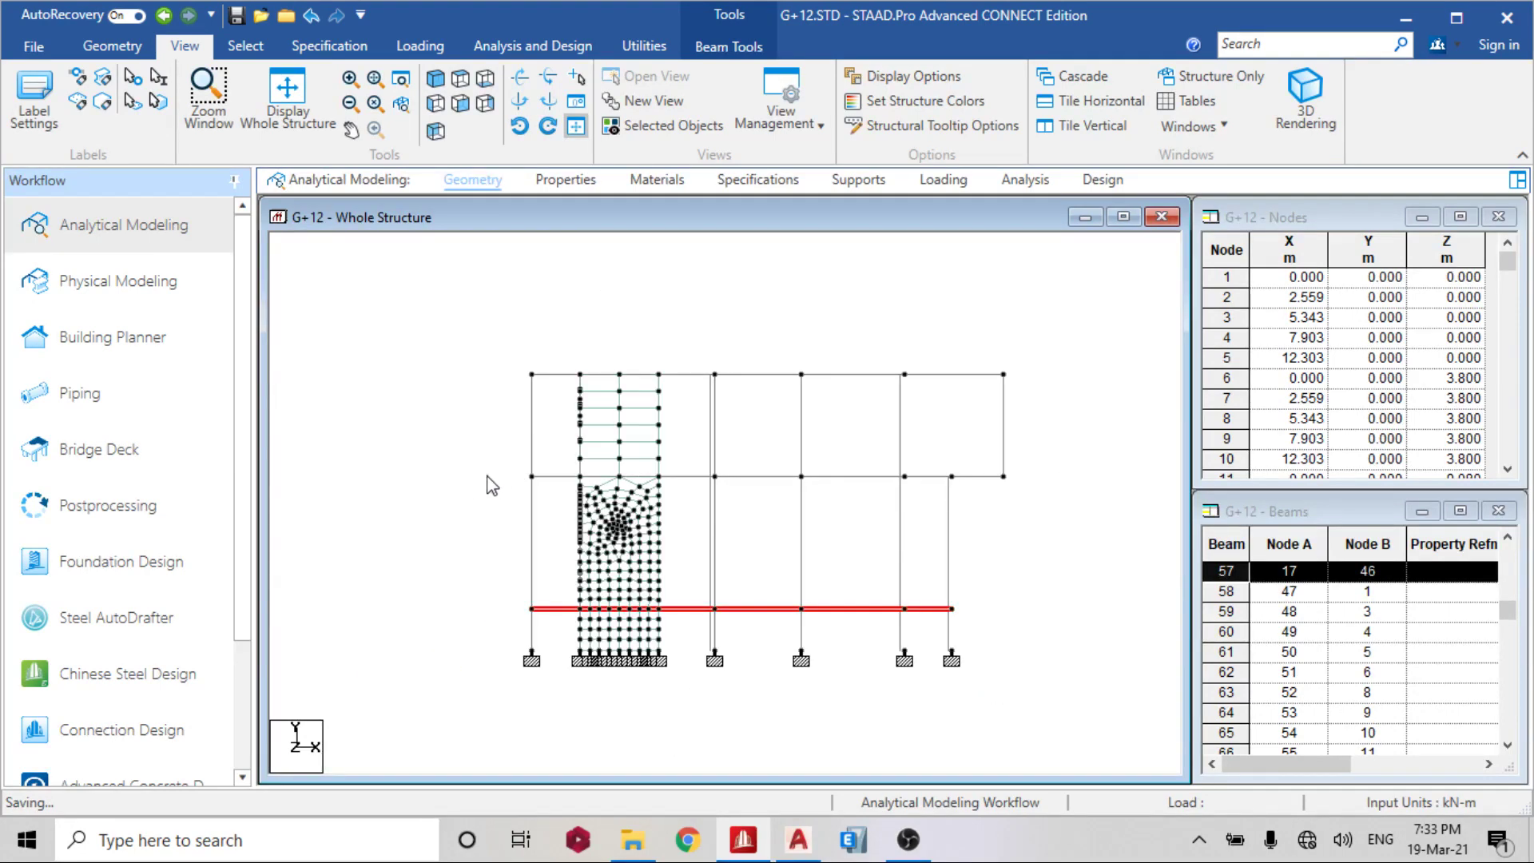
pyautogui.moveTo(512, 466); pyautogui.dragTo(928, 496)
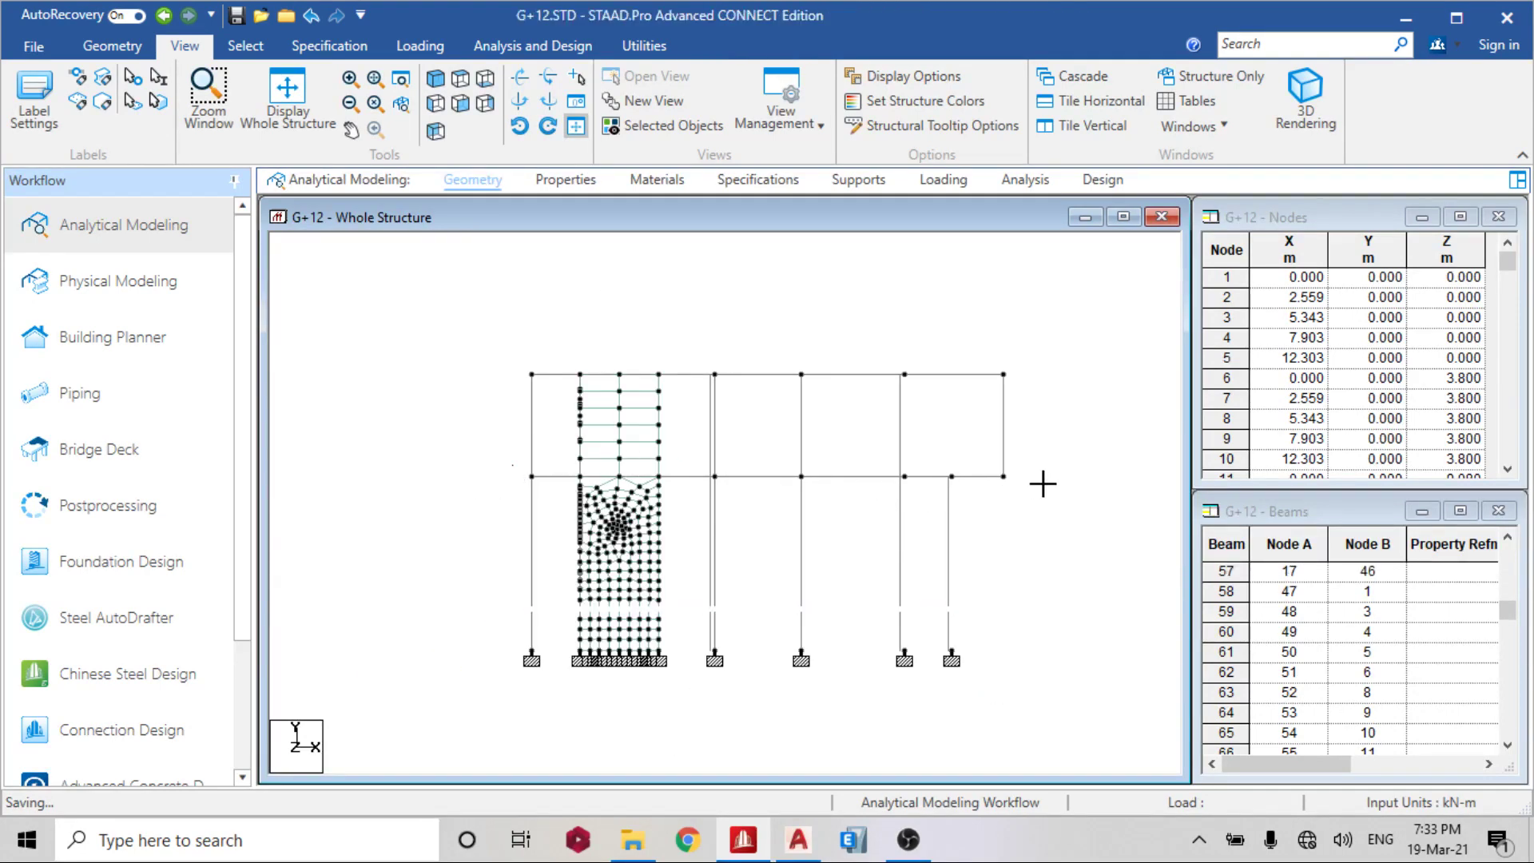
pyautogui.hotkey('ctrl', 'z')
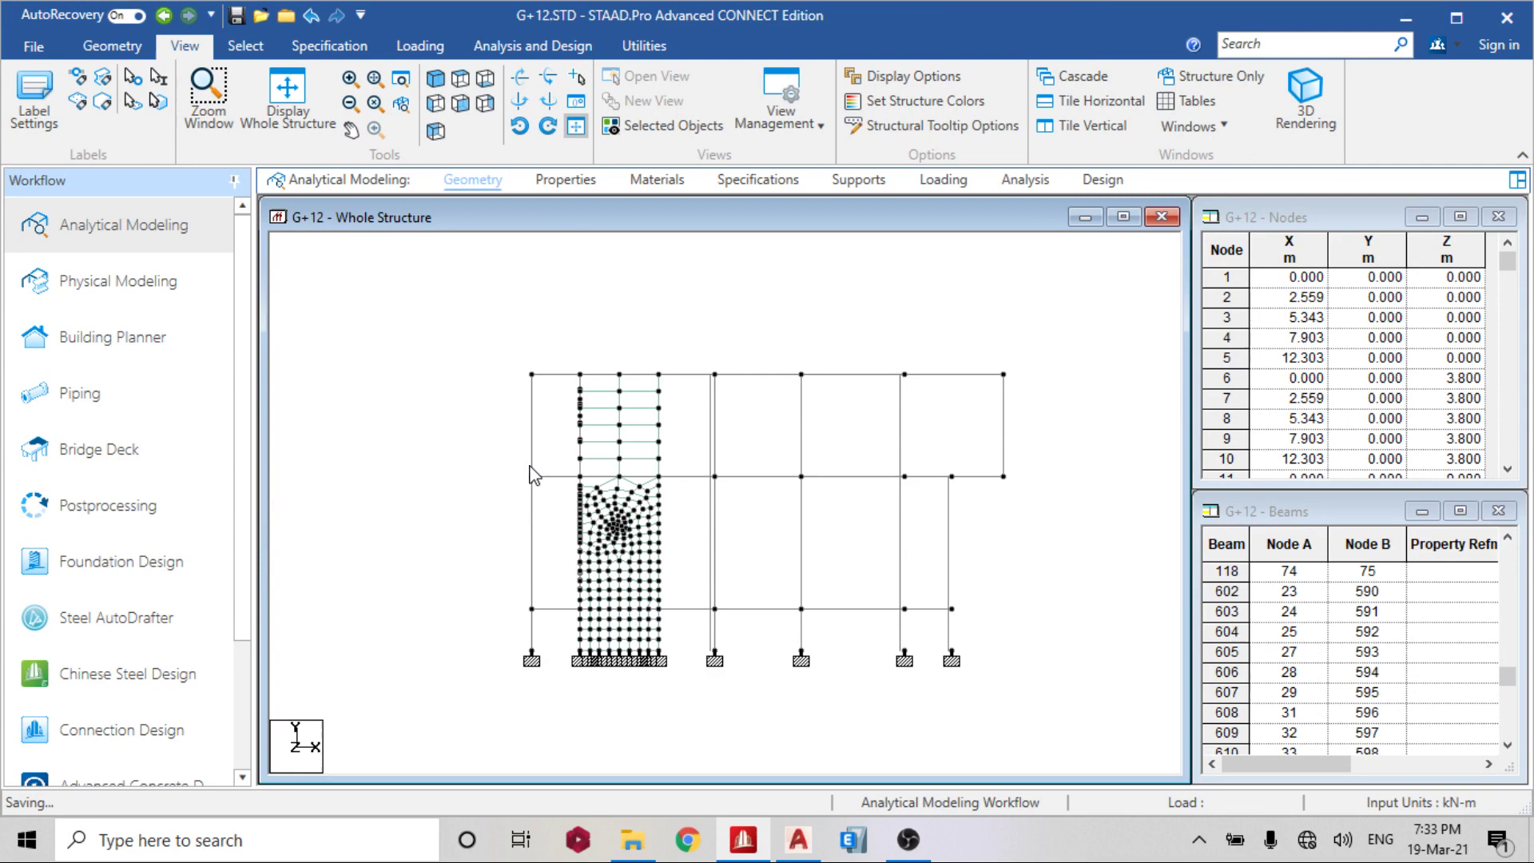
pyautogui.moveTo(512, 464); pyautogui.dragTo(1041, 489)
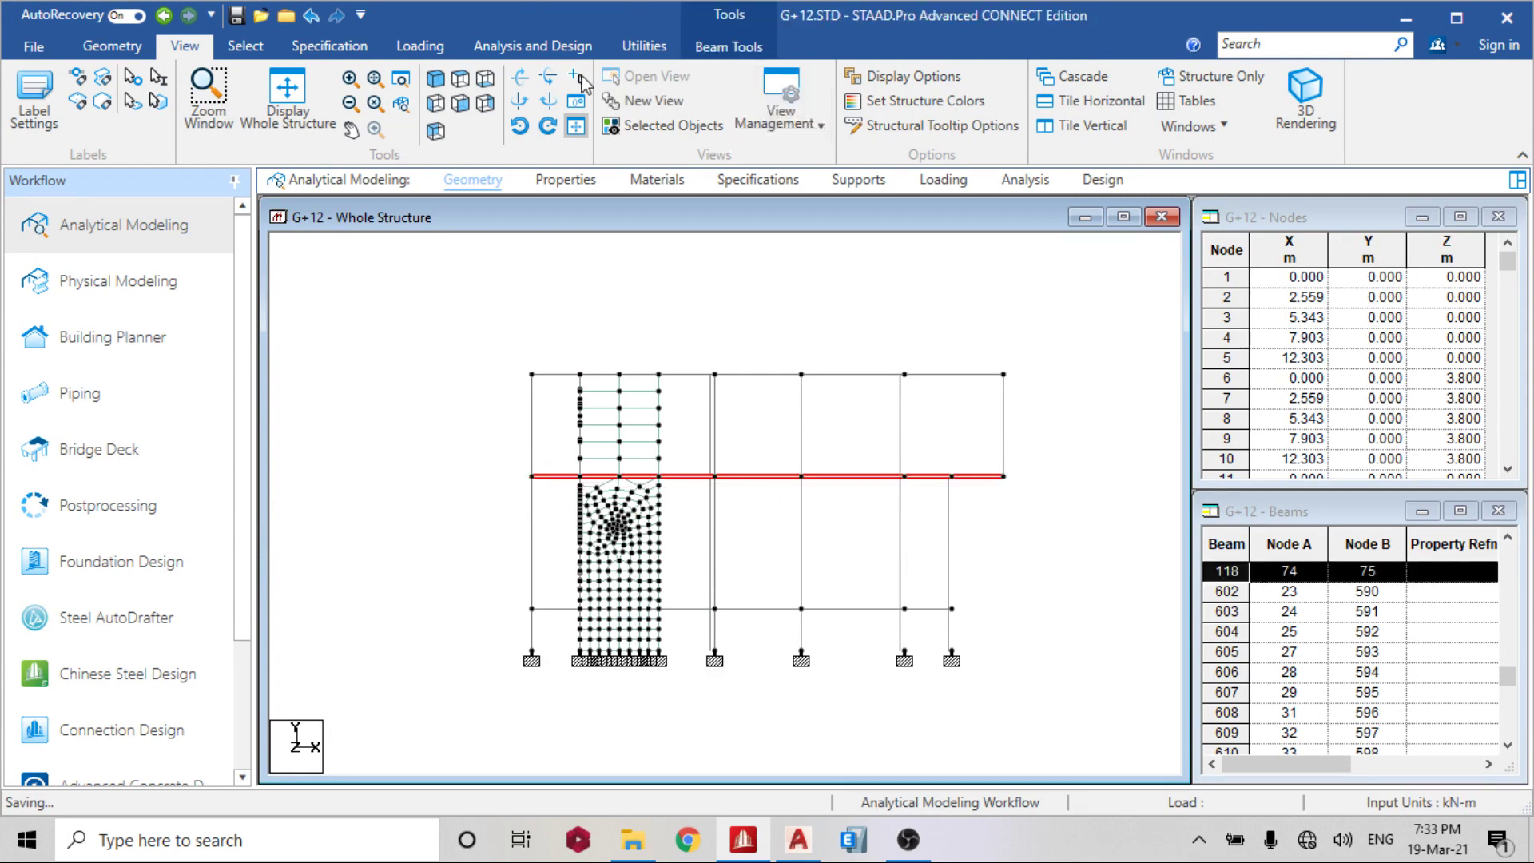
pyautogui.click(111, 46)
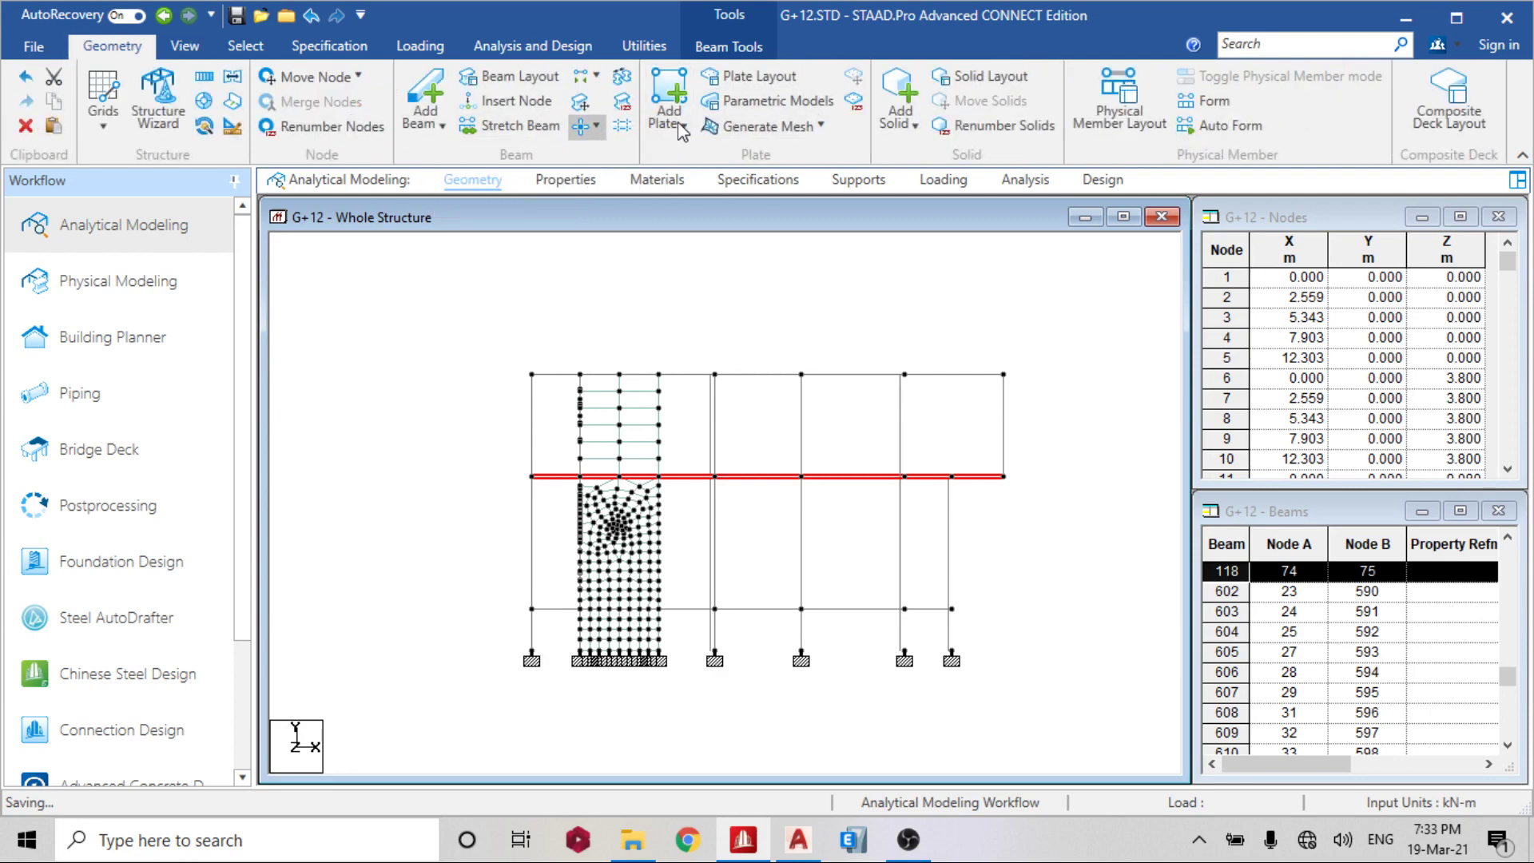
pyautogui.click(681, 120)
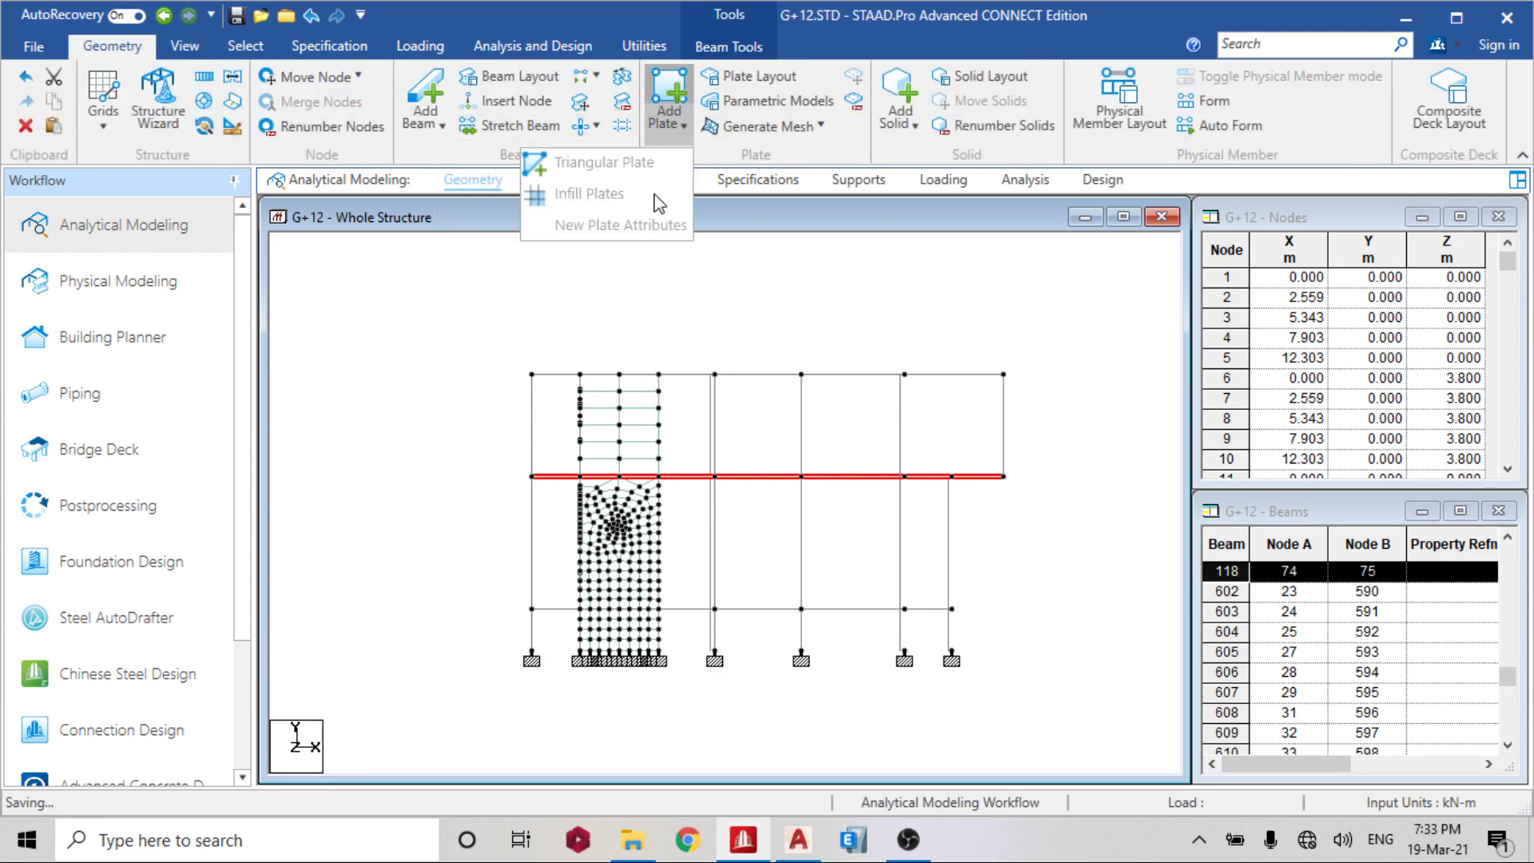
pyautogui.click(567, 193)
pyautogui.click(826, 467)
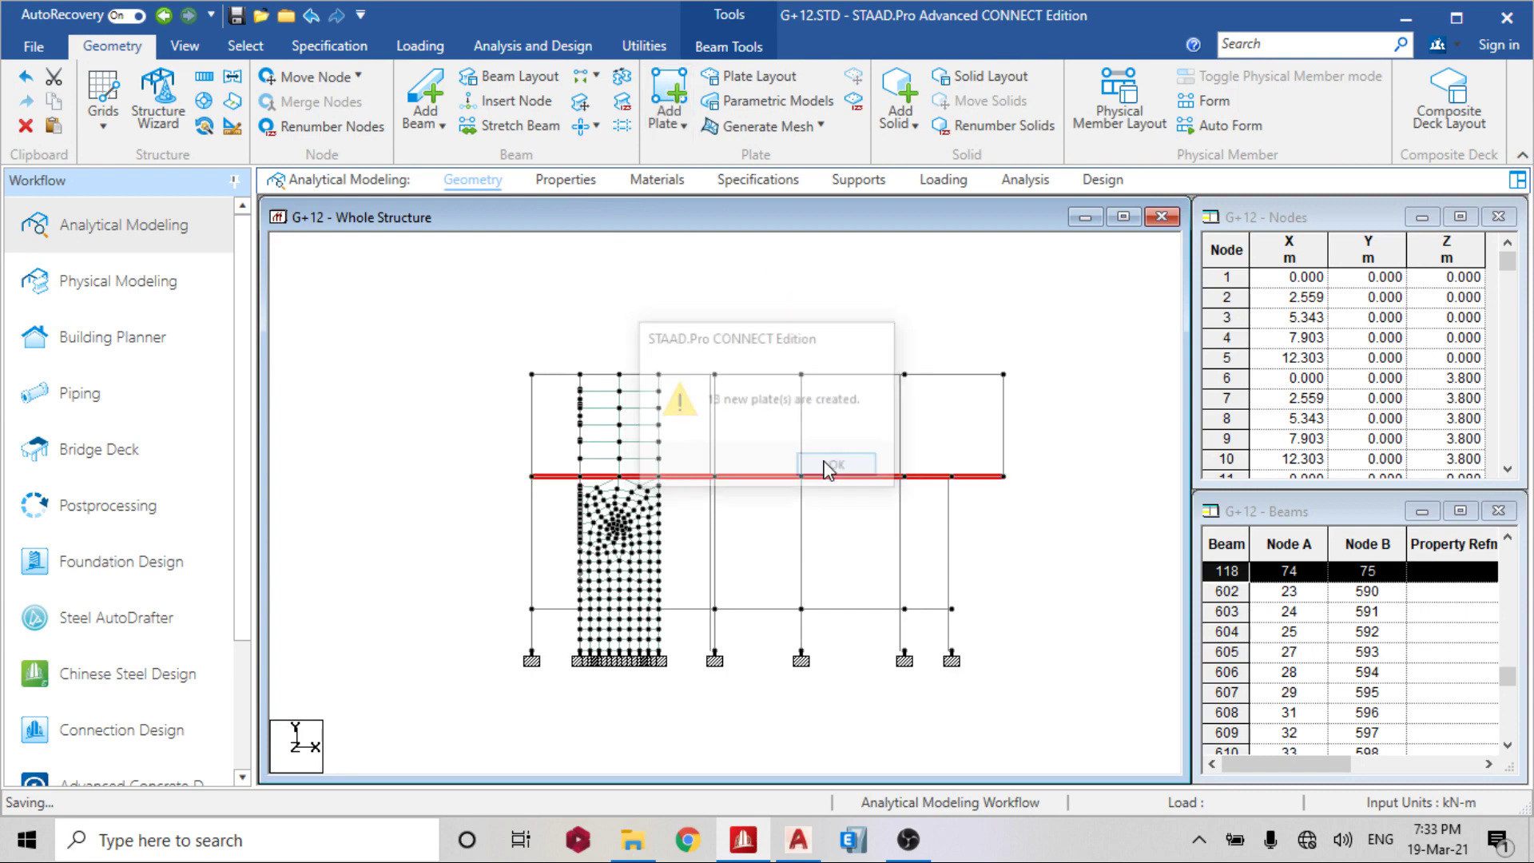
# - Delete the two floor plates crossing the shear wall core, one at the lowest level and one at the middle level
pyautogui.click(185, 45)
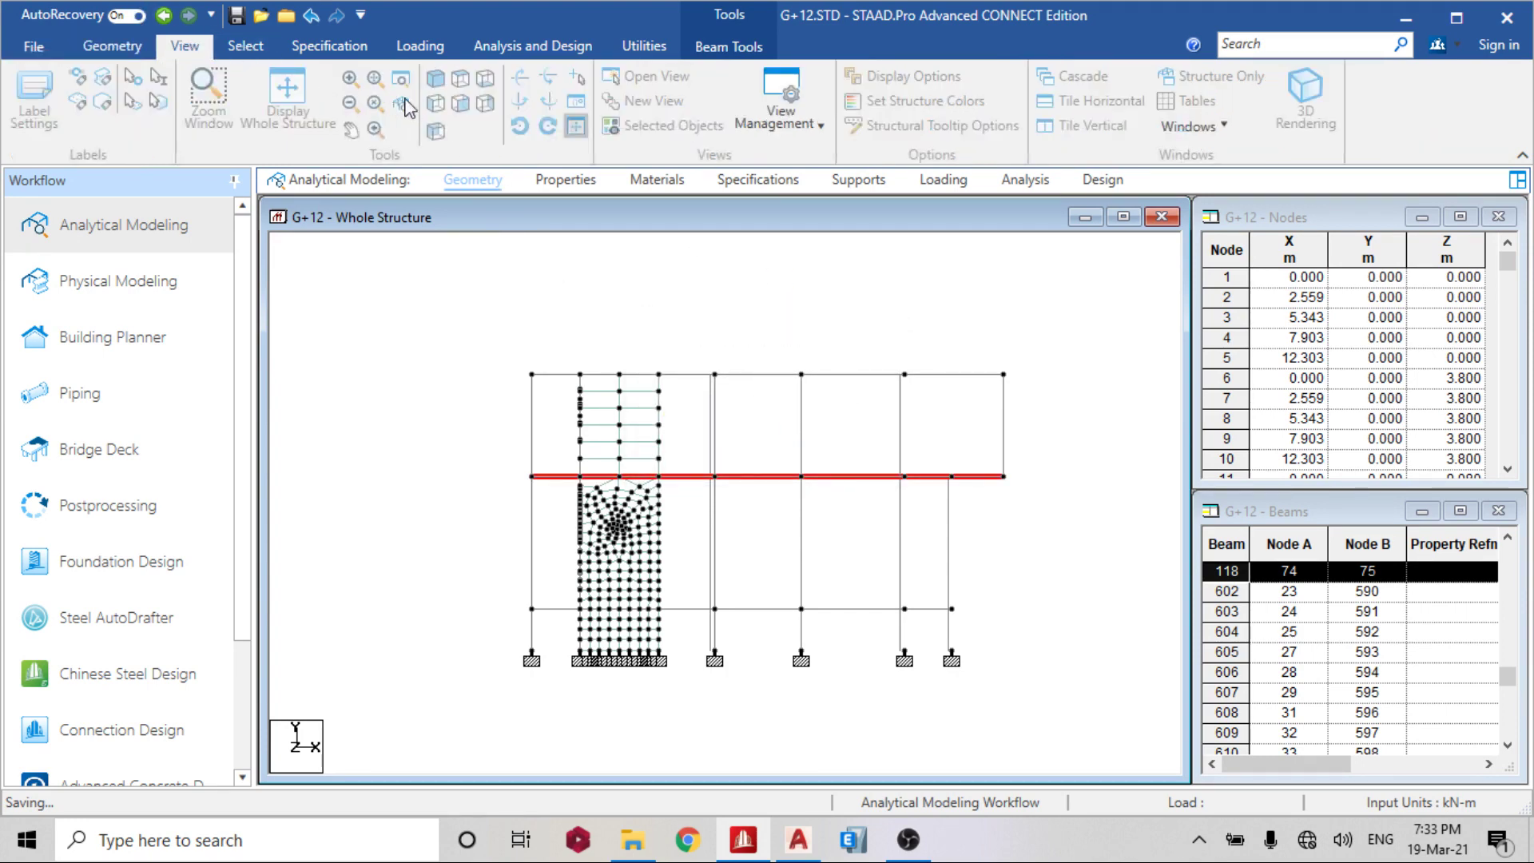
pyautogui.scroll(3, 630, 445)
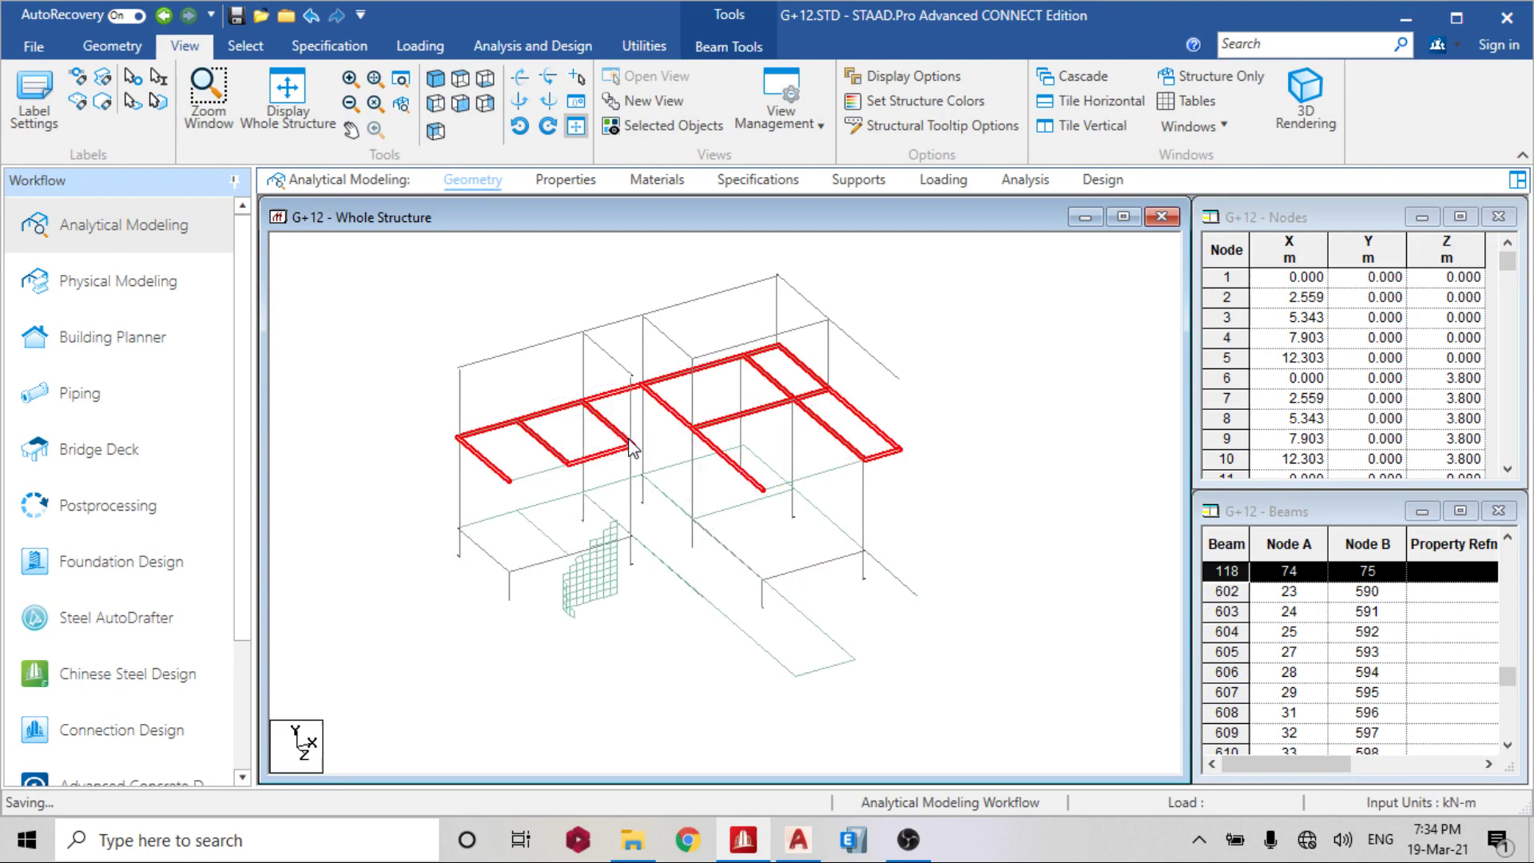
pyautogui.moveTo(658, 444); pyautogui.dragTo(612, 492, button='middle')
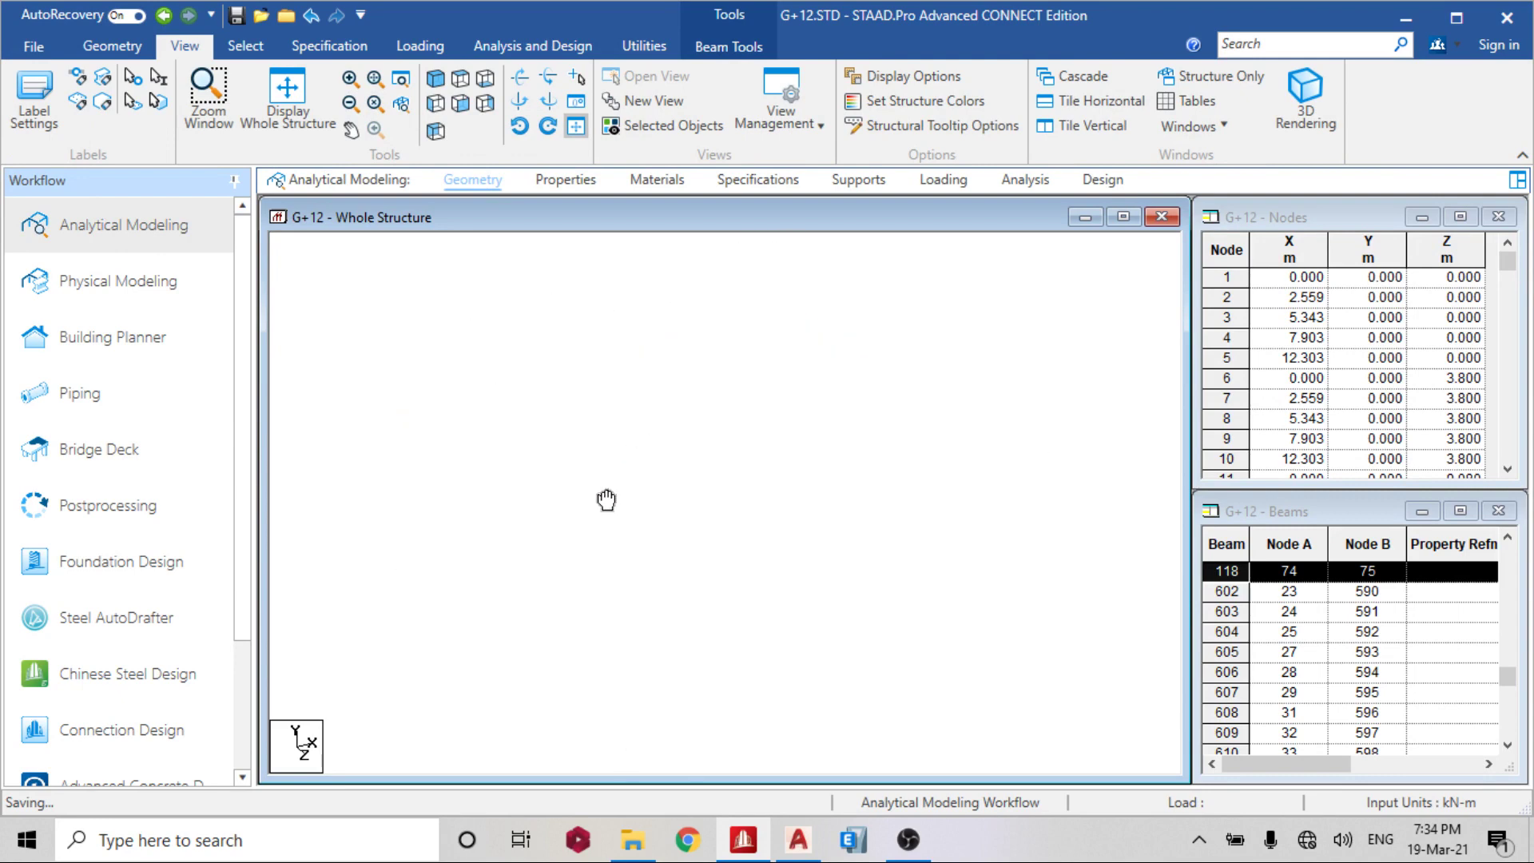
pyautogui.click(582, 463)
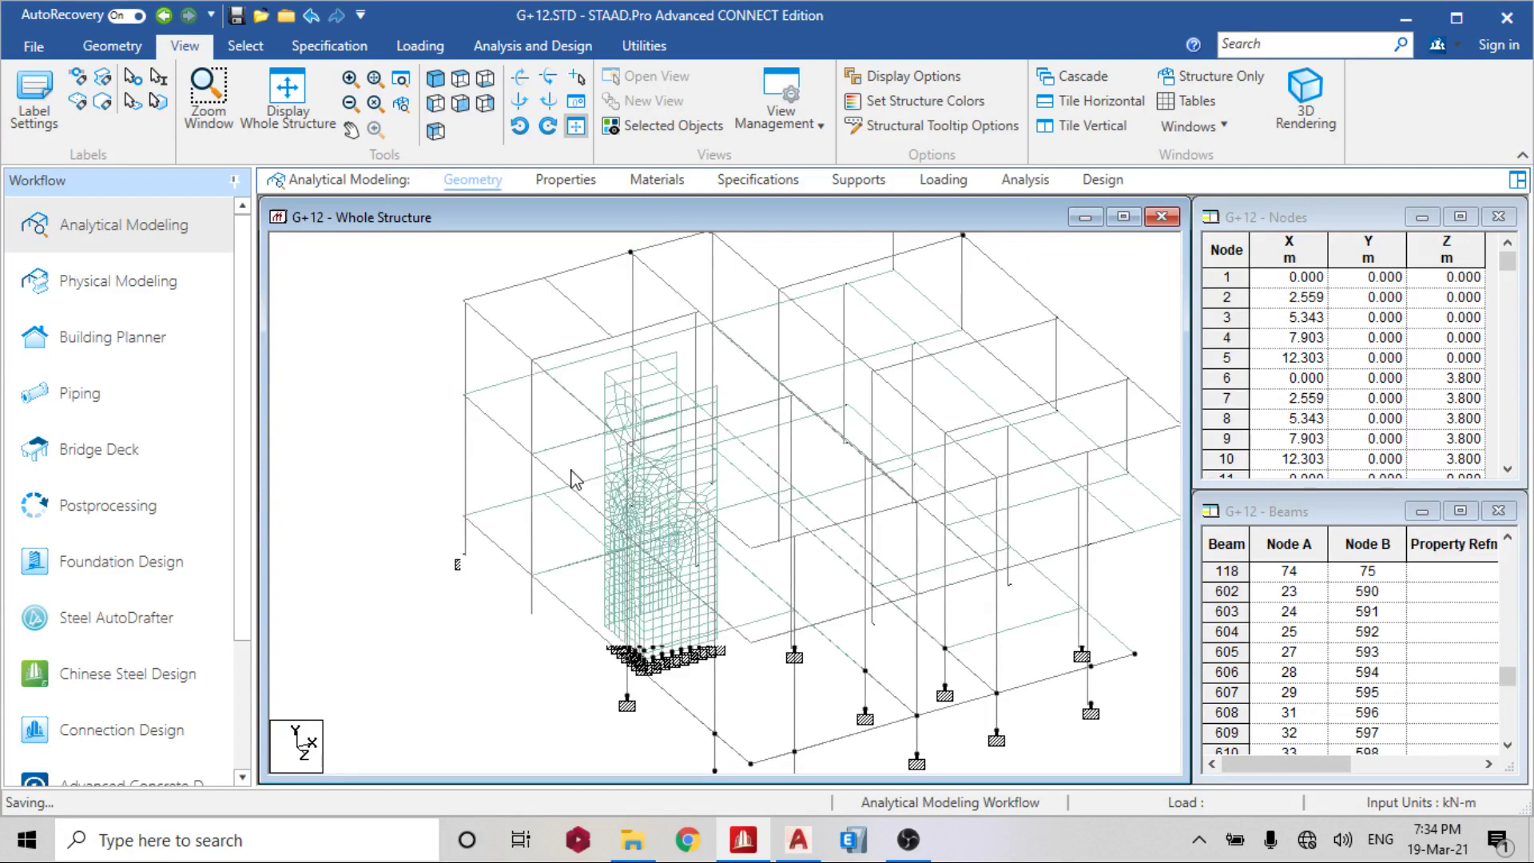
pyautogui.rightClick(576, 466)
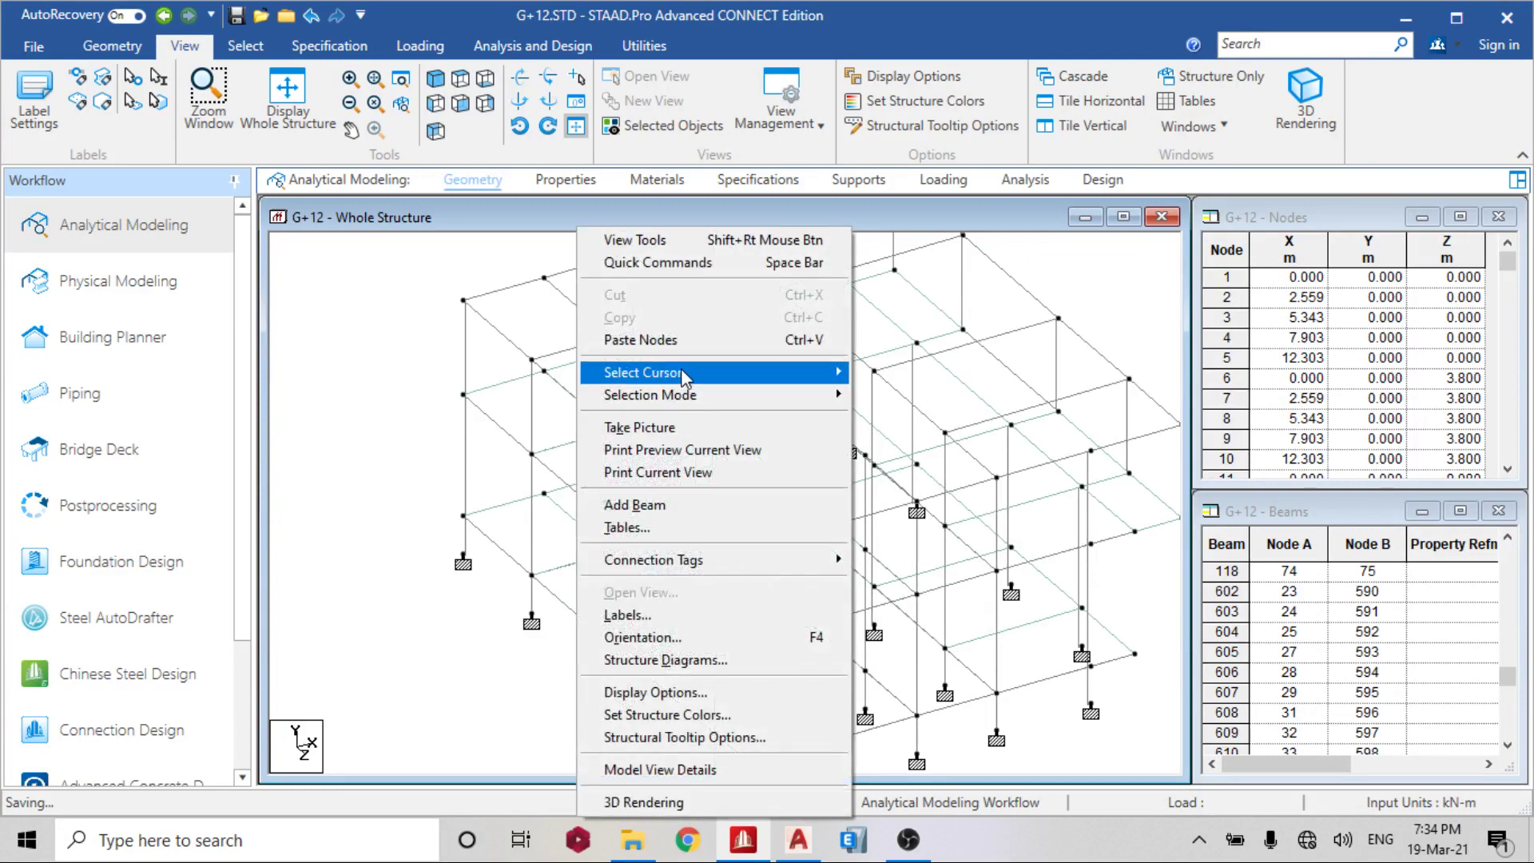
pyautogui.moveTo(684, 372)
pyautogui.click(912, 418)
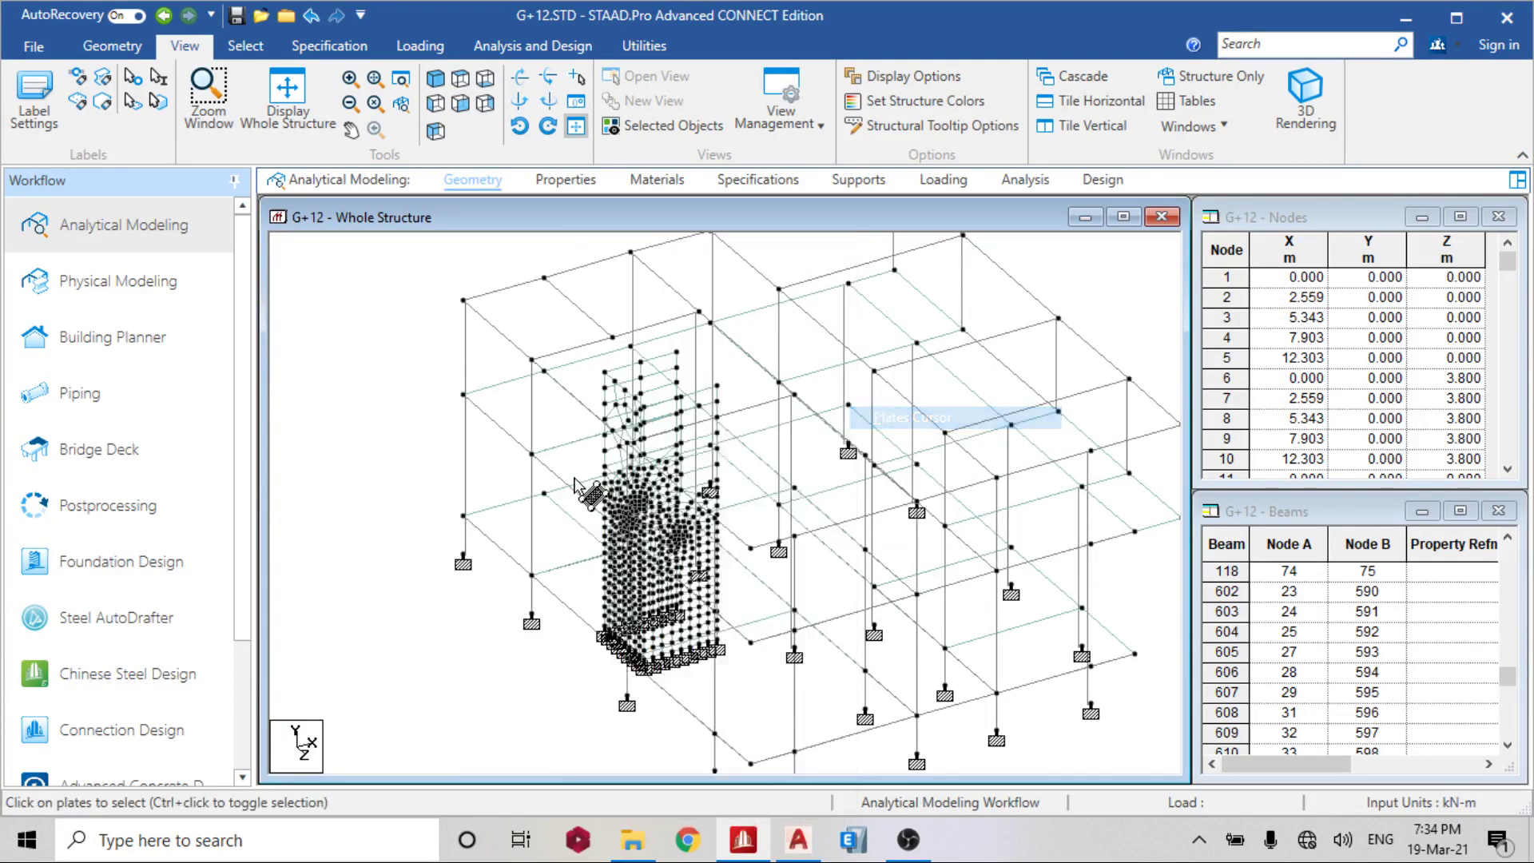
pyautogui.click(576, 462)
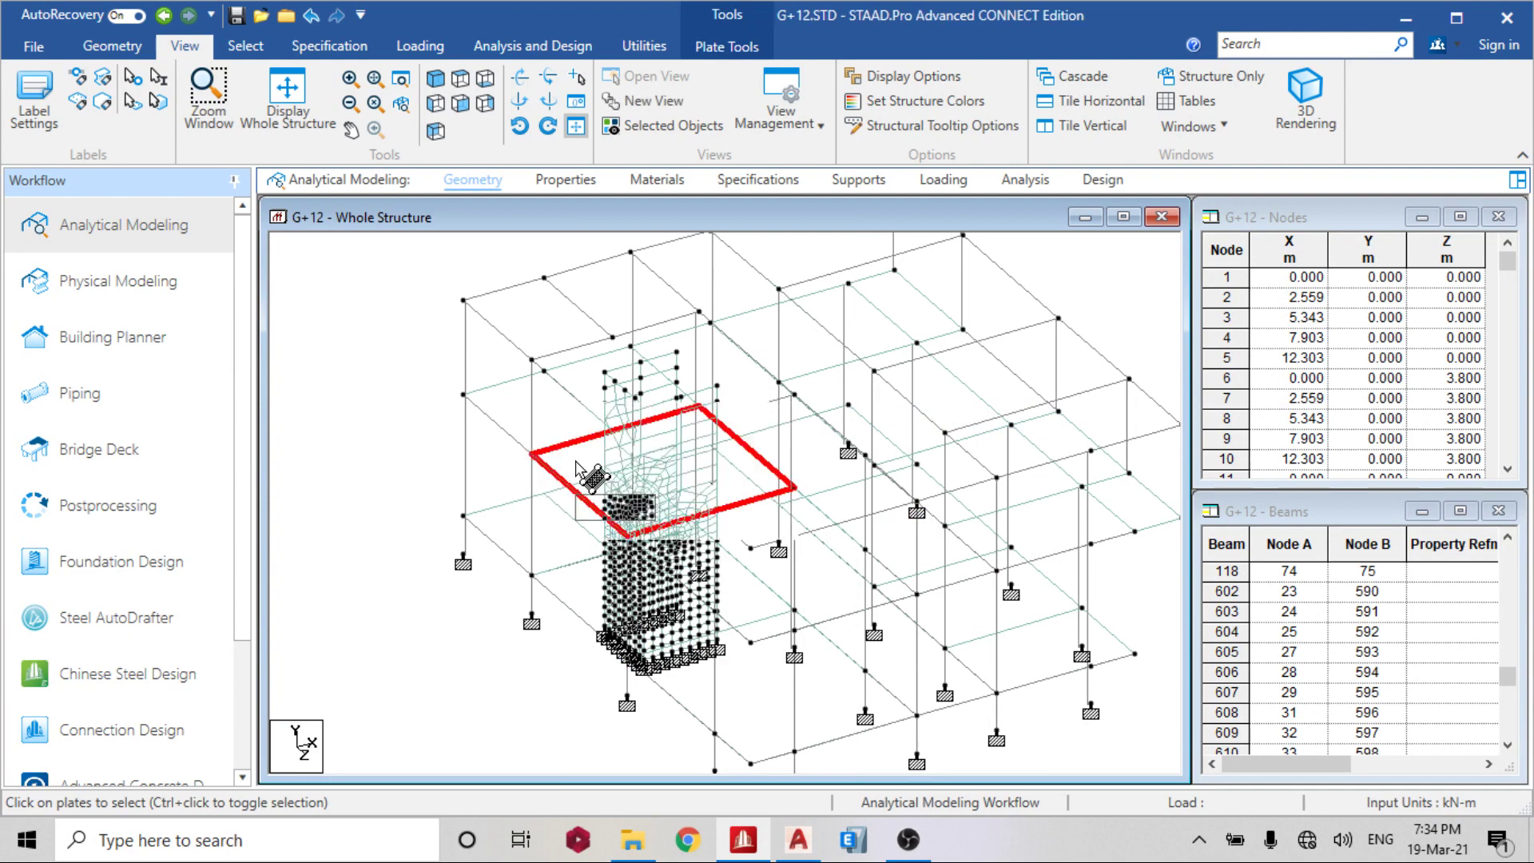
pyautogui.keyDown('ctrl'); pyautogui.click(573, 589); pyautogui.keyUp('ctrl')
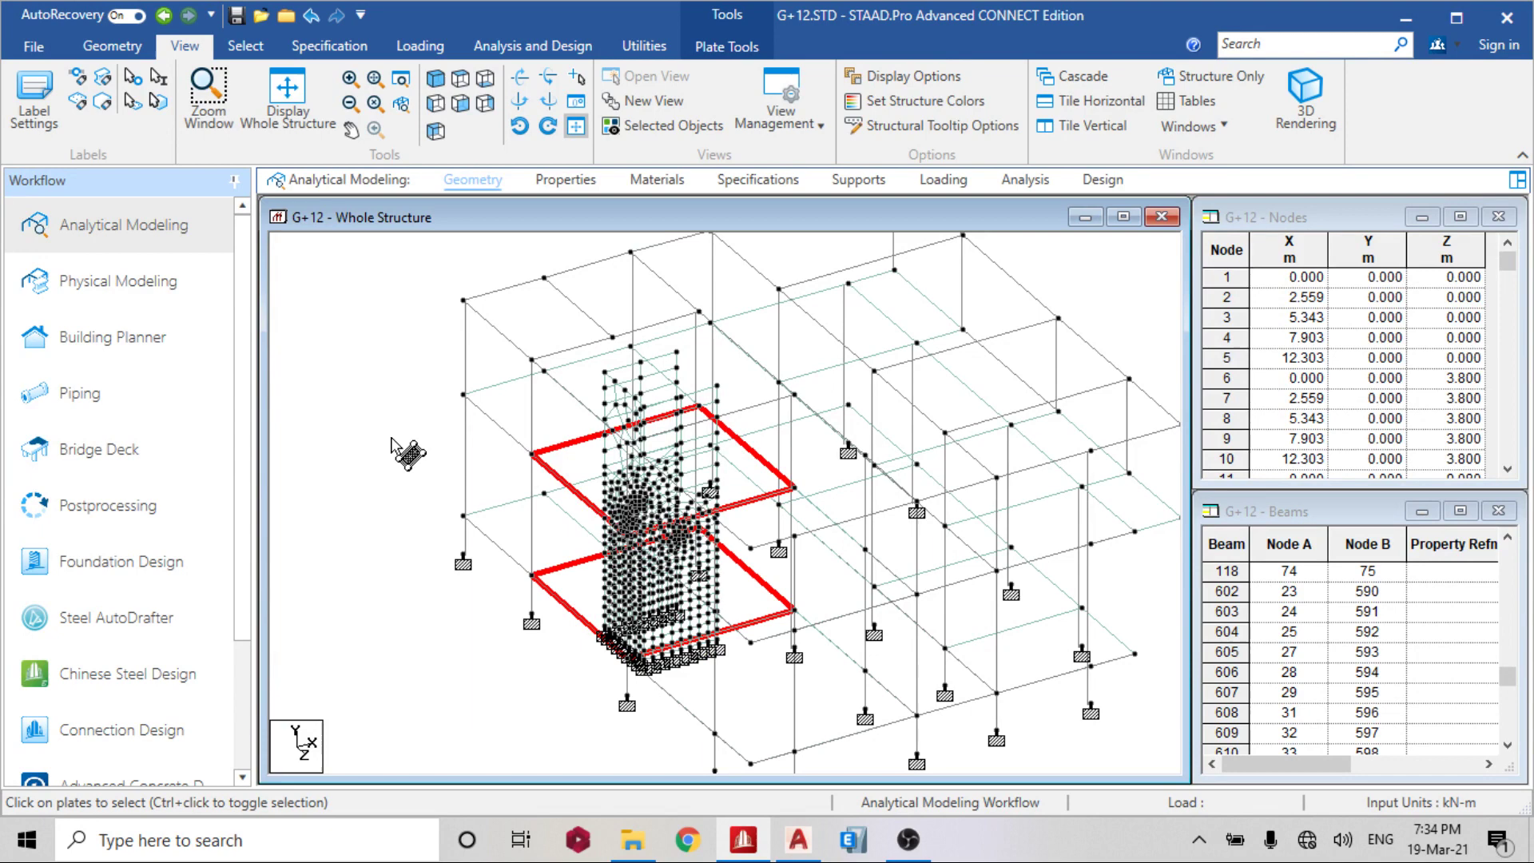
pyautogui.press('Delete')
pyautogui.click(719, 457)
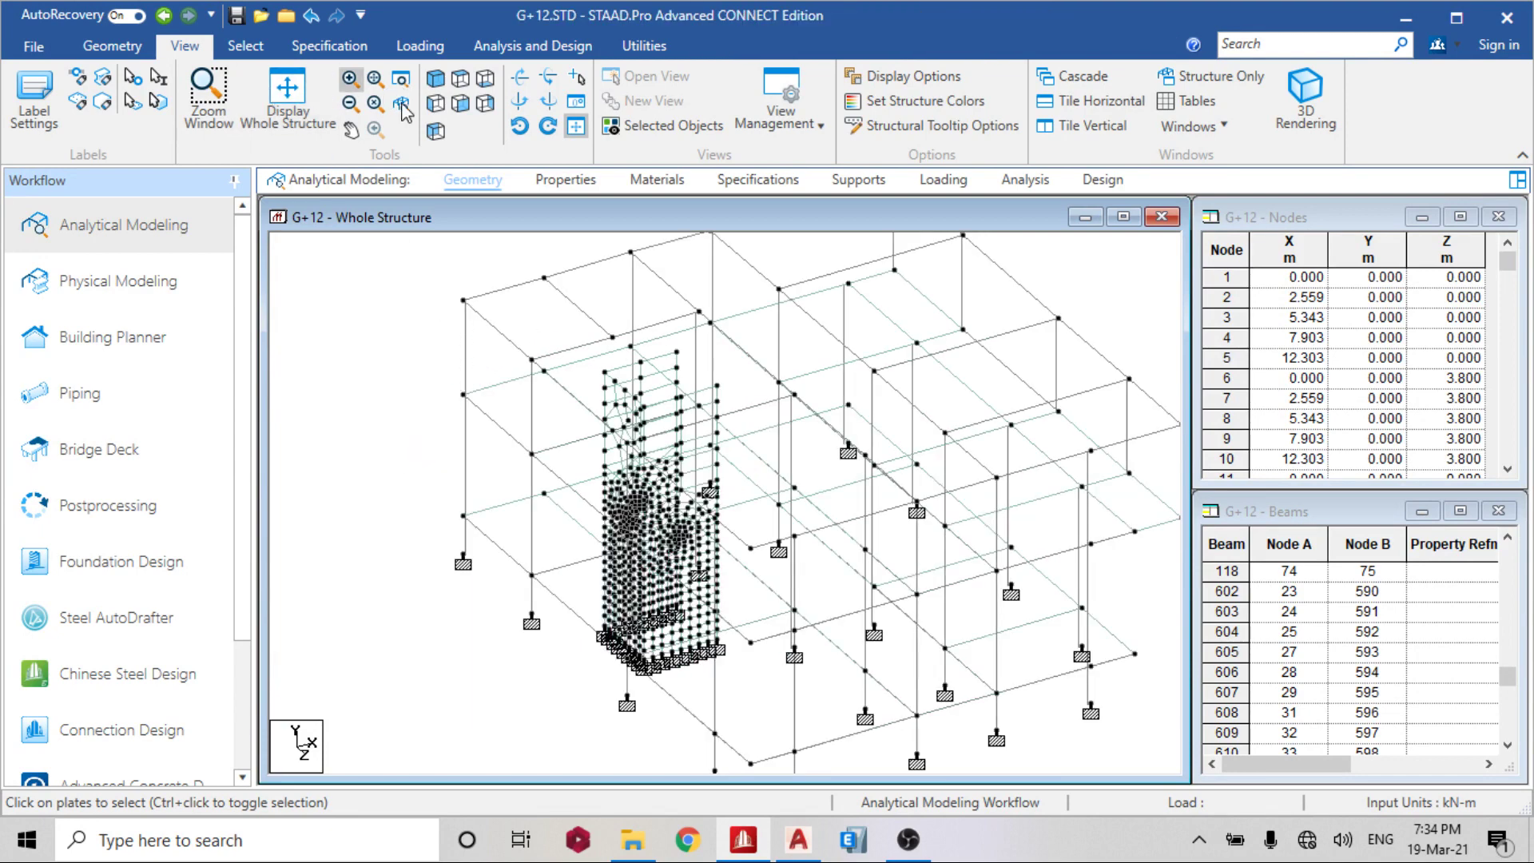
# - Try to select the floor plates in the front view by choosing the plates parallel to XZ
pyautogui.click(462, 104)
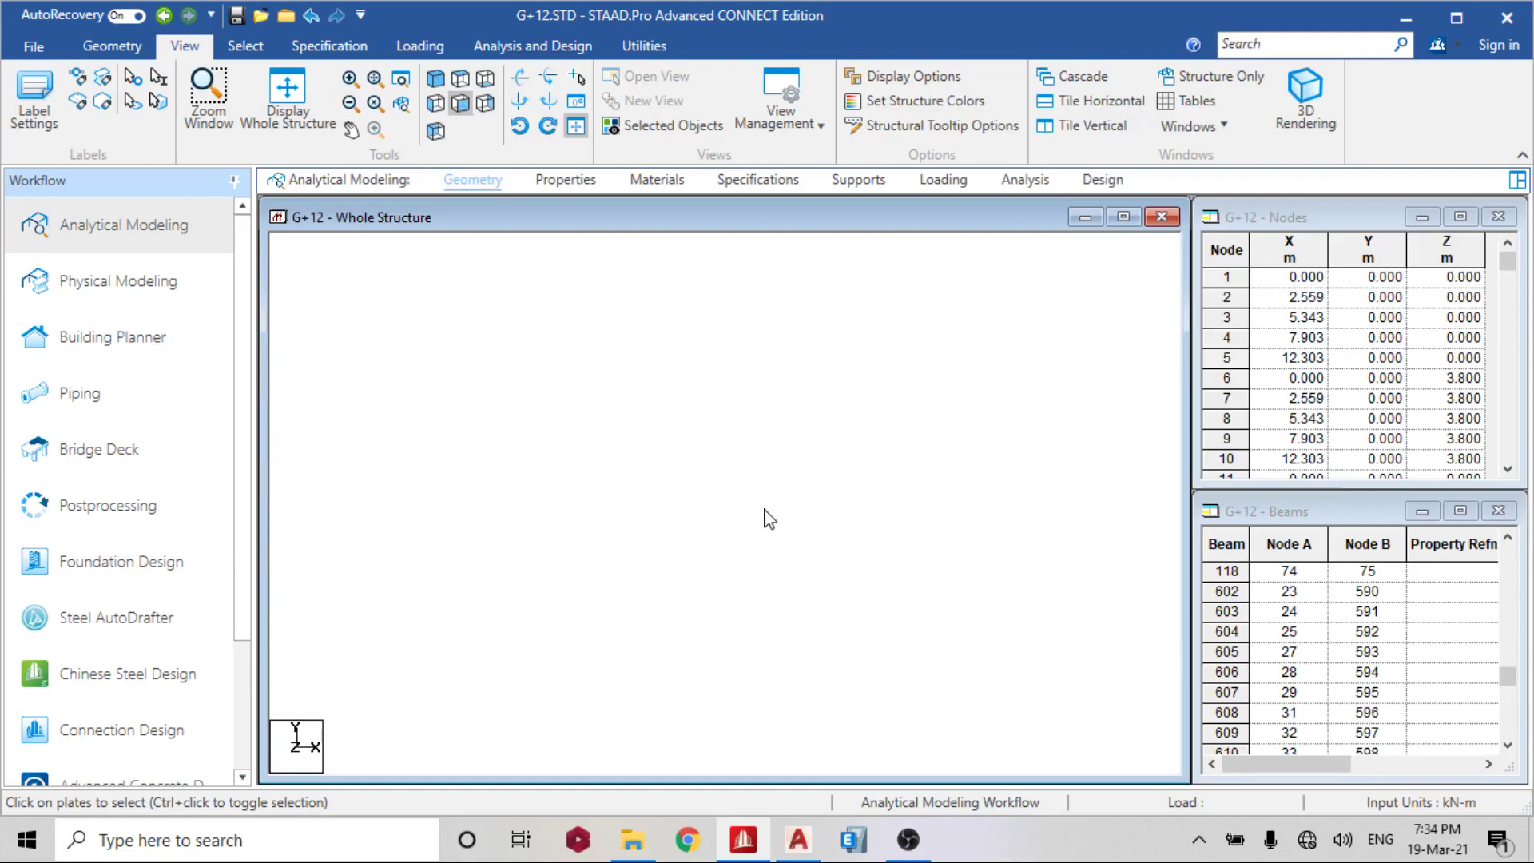
pyautogui.scroll(-2, 586, 470)
pyautogui.moveTo(577, 470); pyautogui.dragTo(723, 525, button='middle')
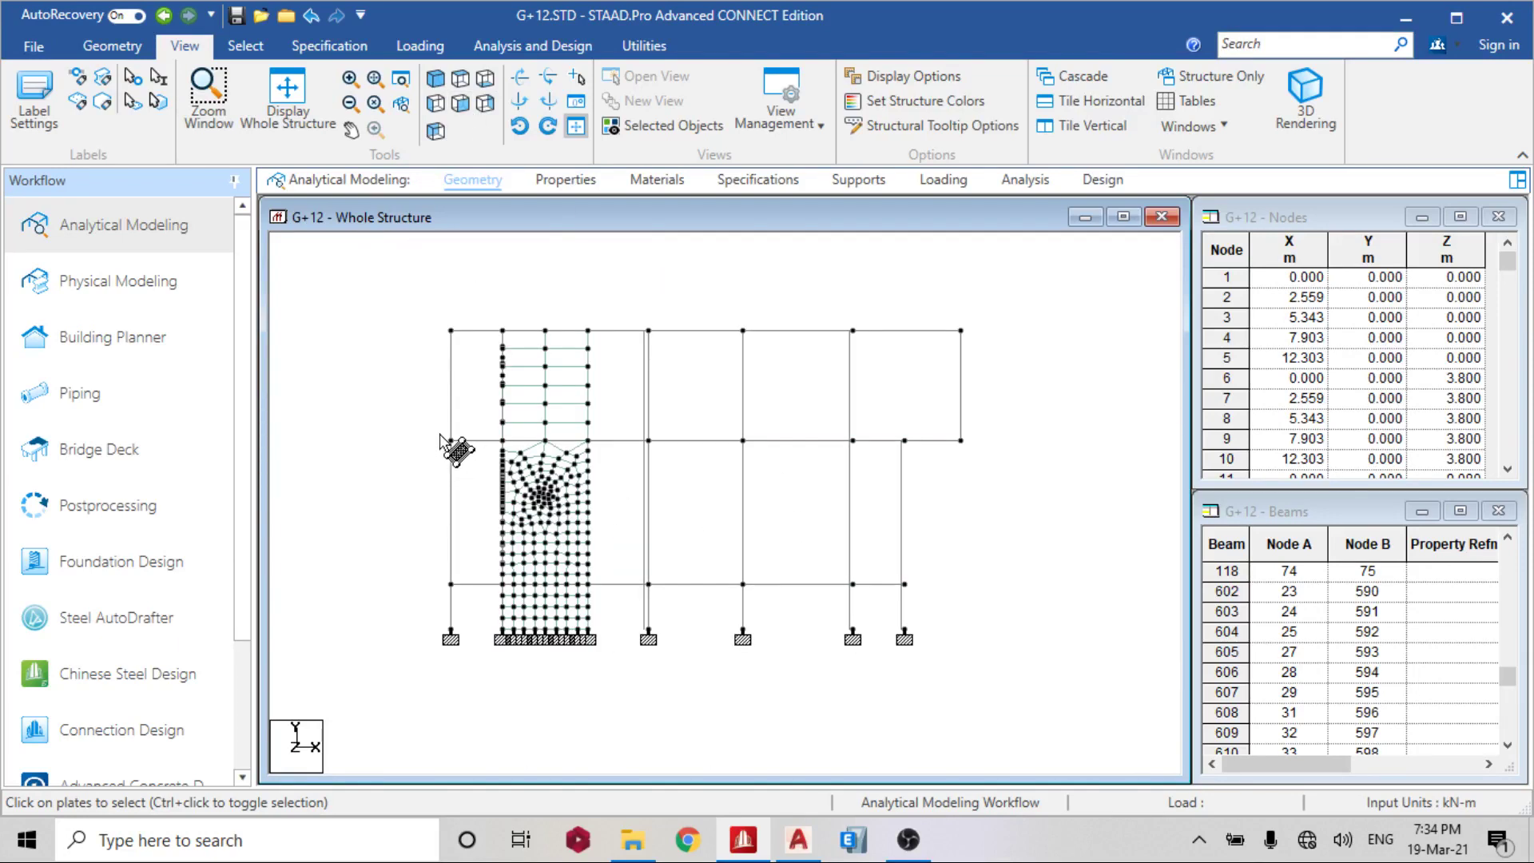
pyautogui.click(245, 45)
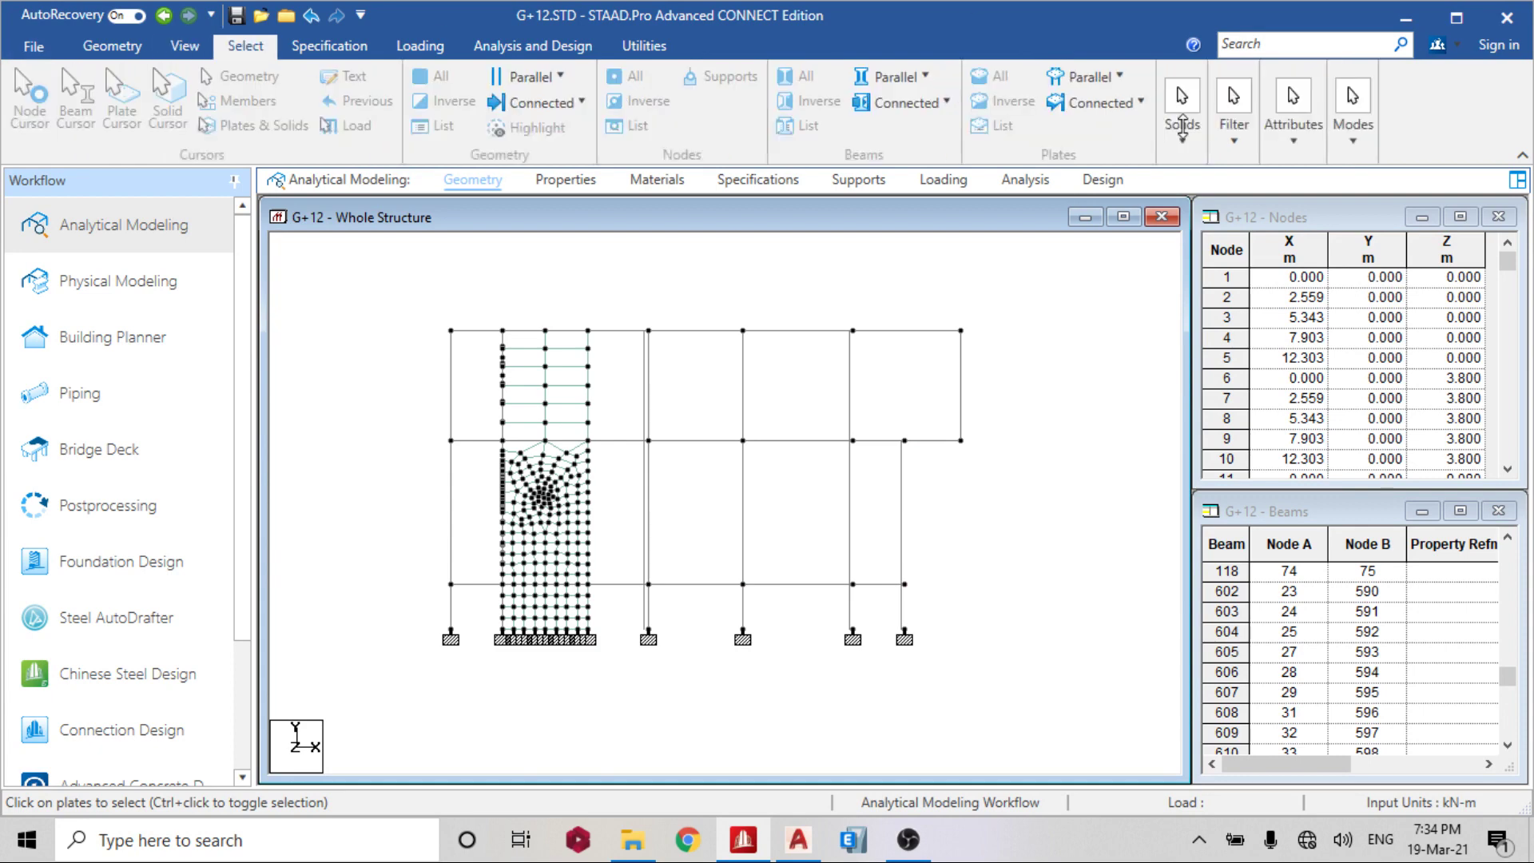
pyautogui.click(1091, 82)
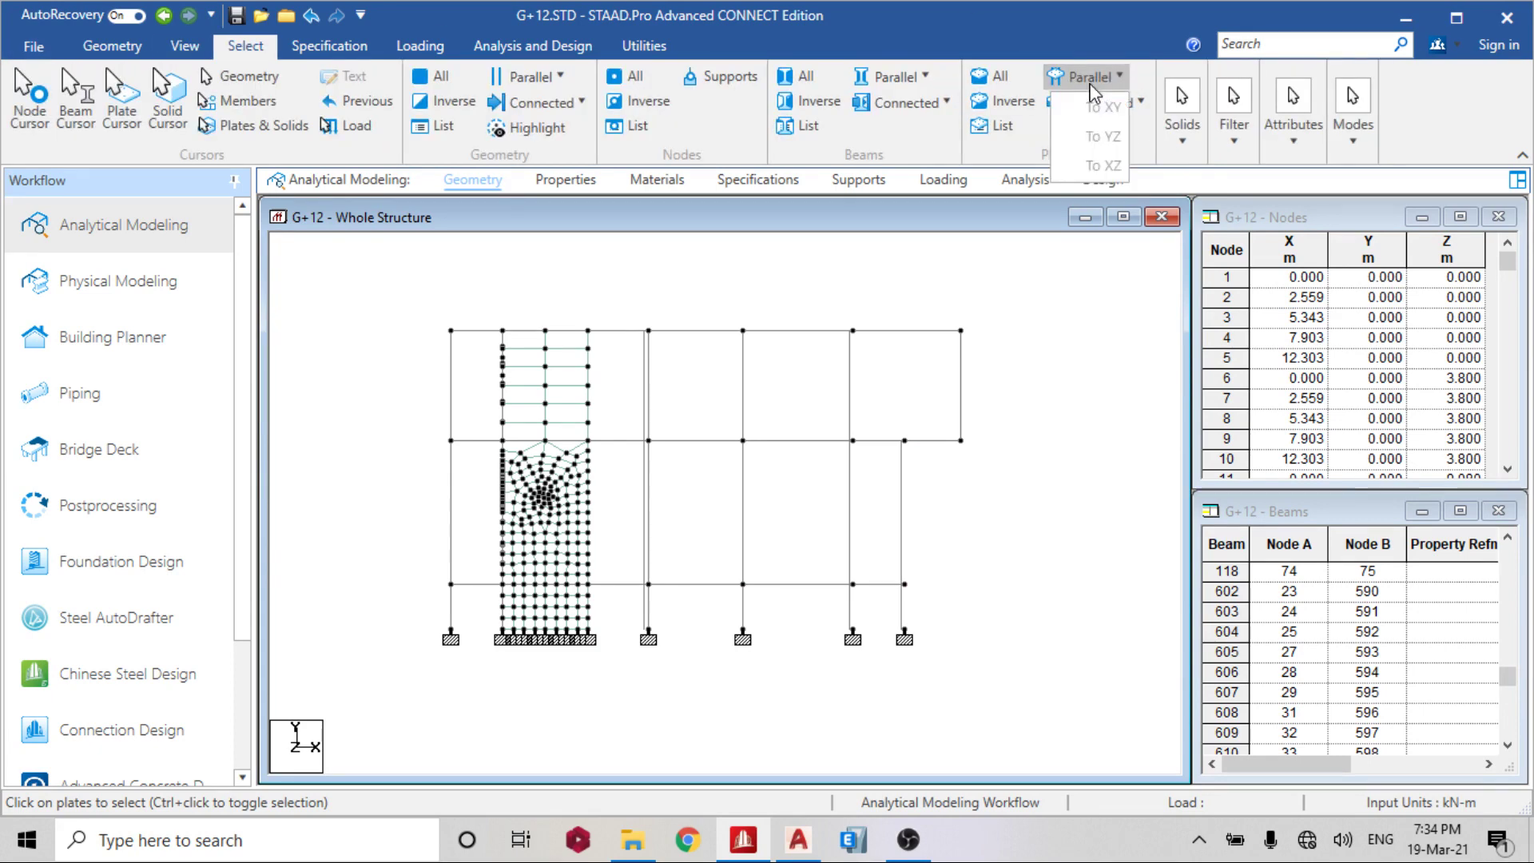
pyautogui.click(1103, 166)
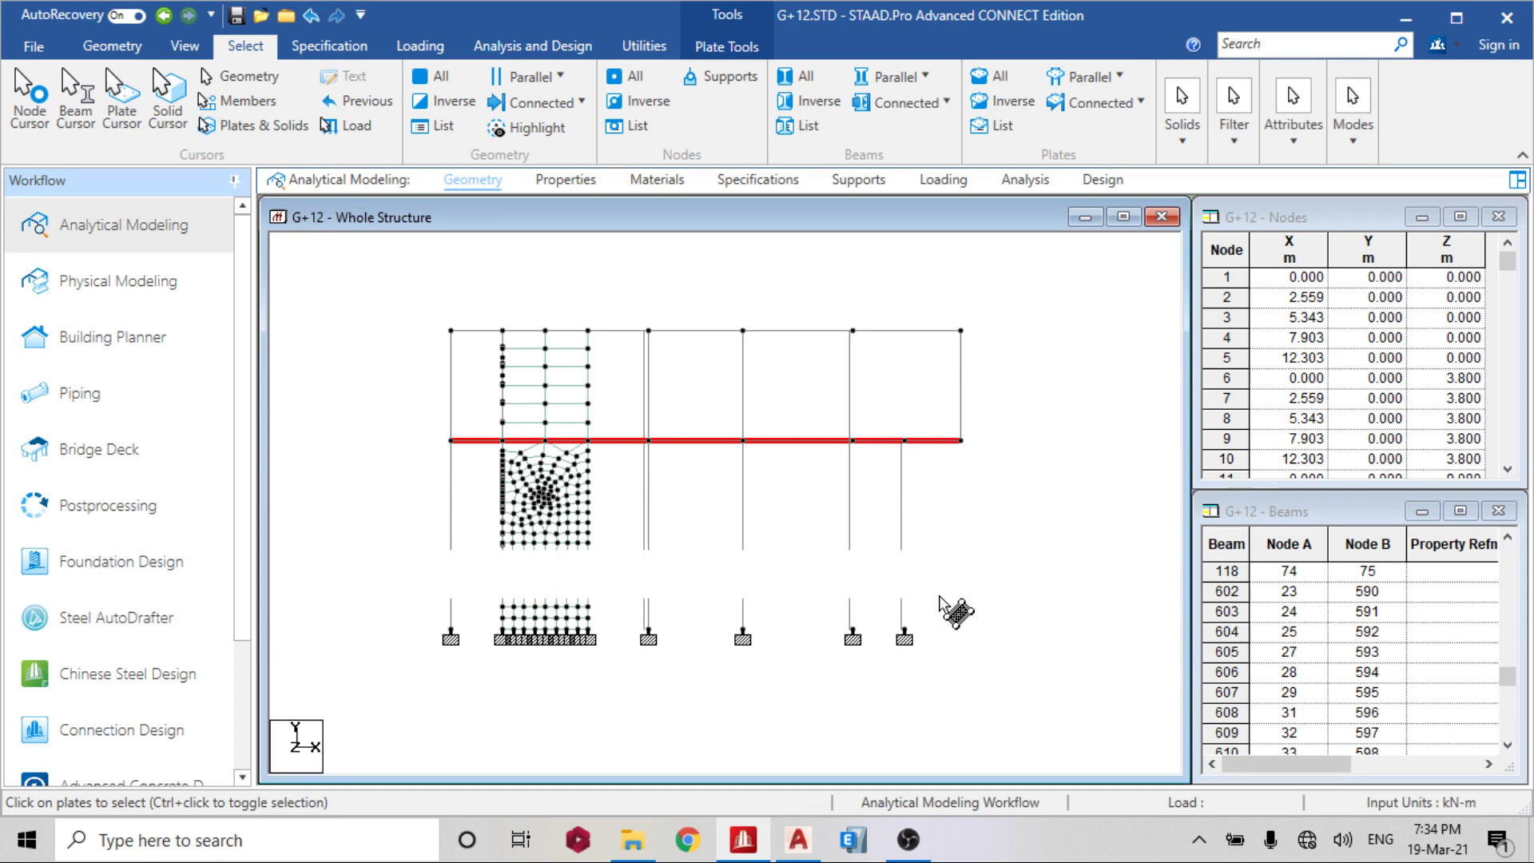
pyautogui.click(651, 628)
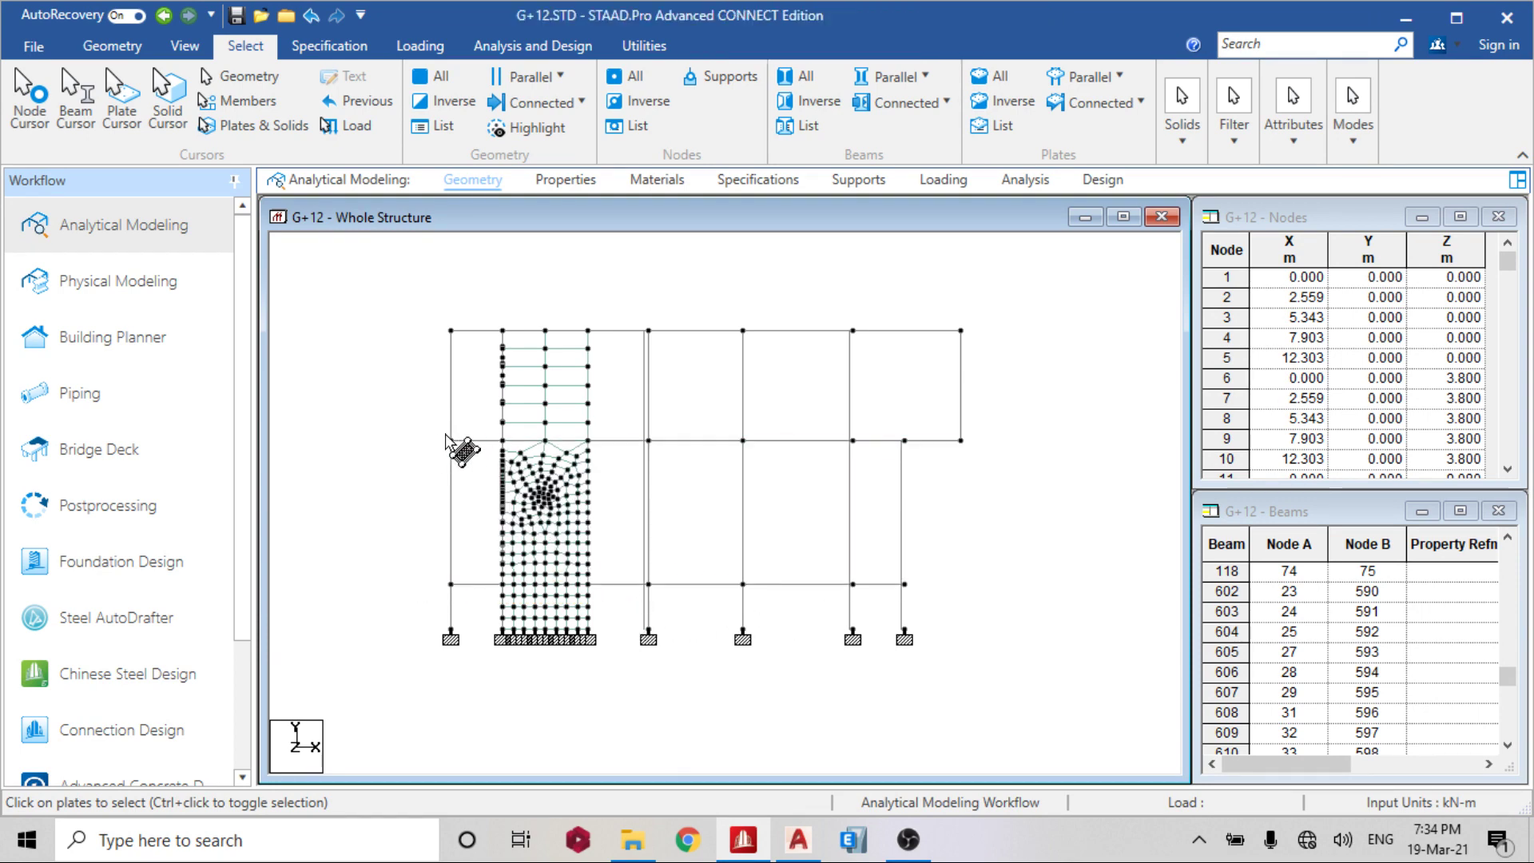
# - Try to window-select the middle-level floor plates in the front view
pyautogui.moveTo(439, 436); pyautogui.dragTo(985, 449)
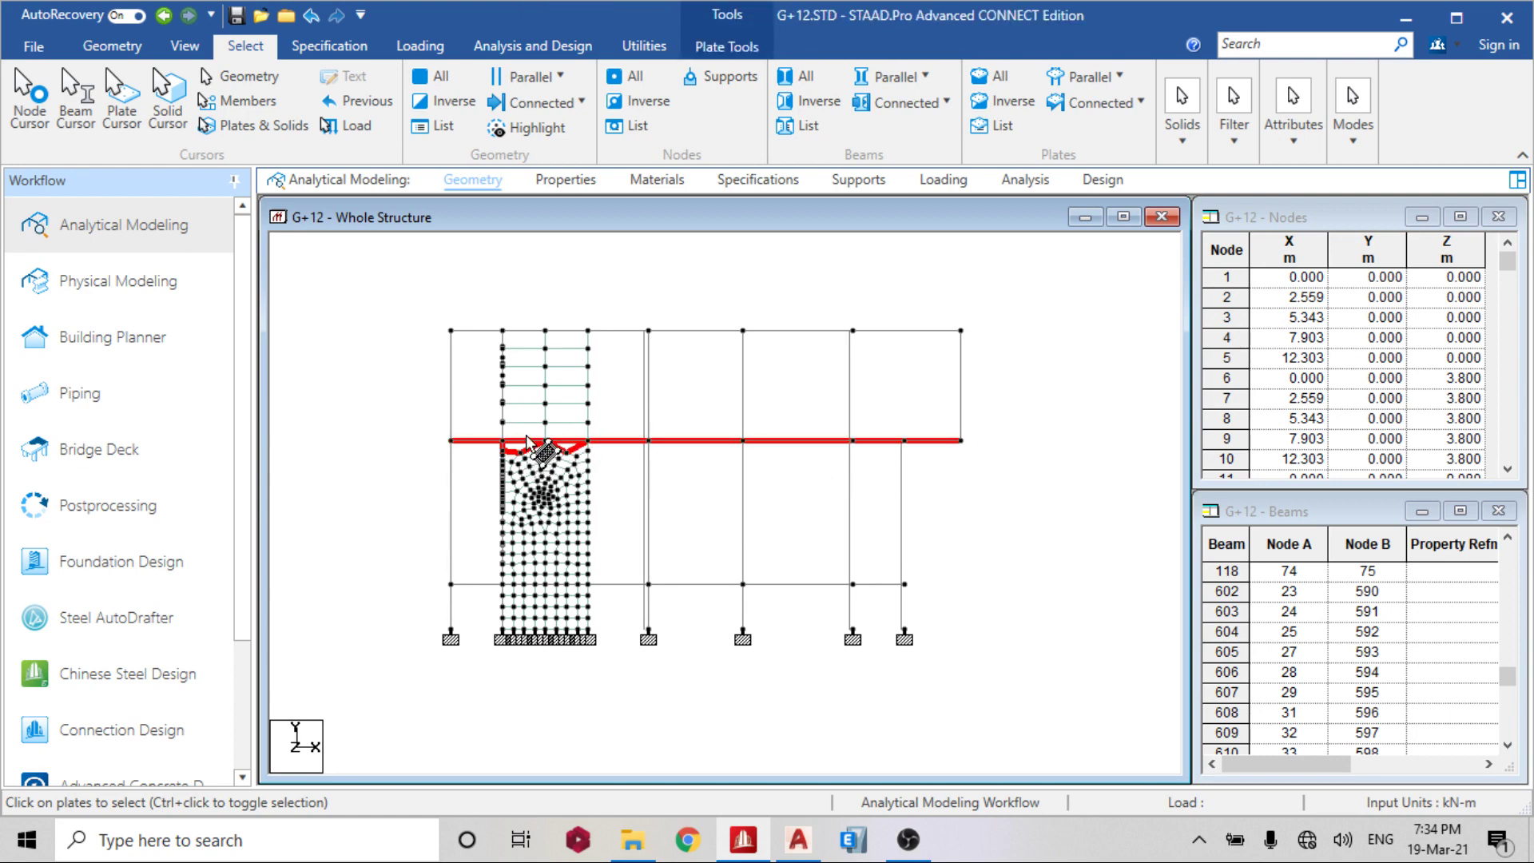
pyautogui.scroll(3, 528, 459)
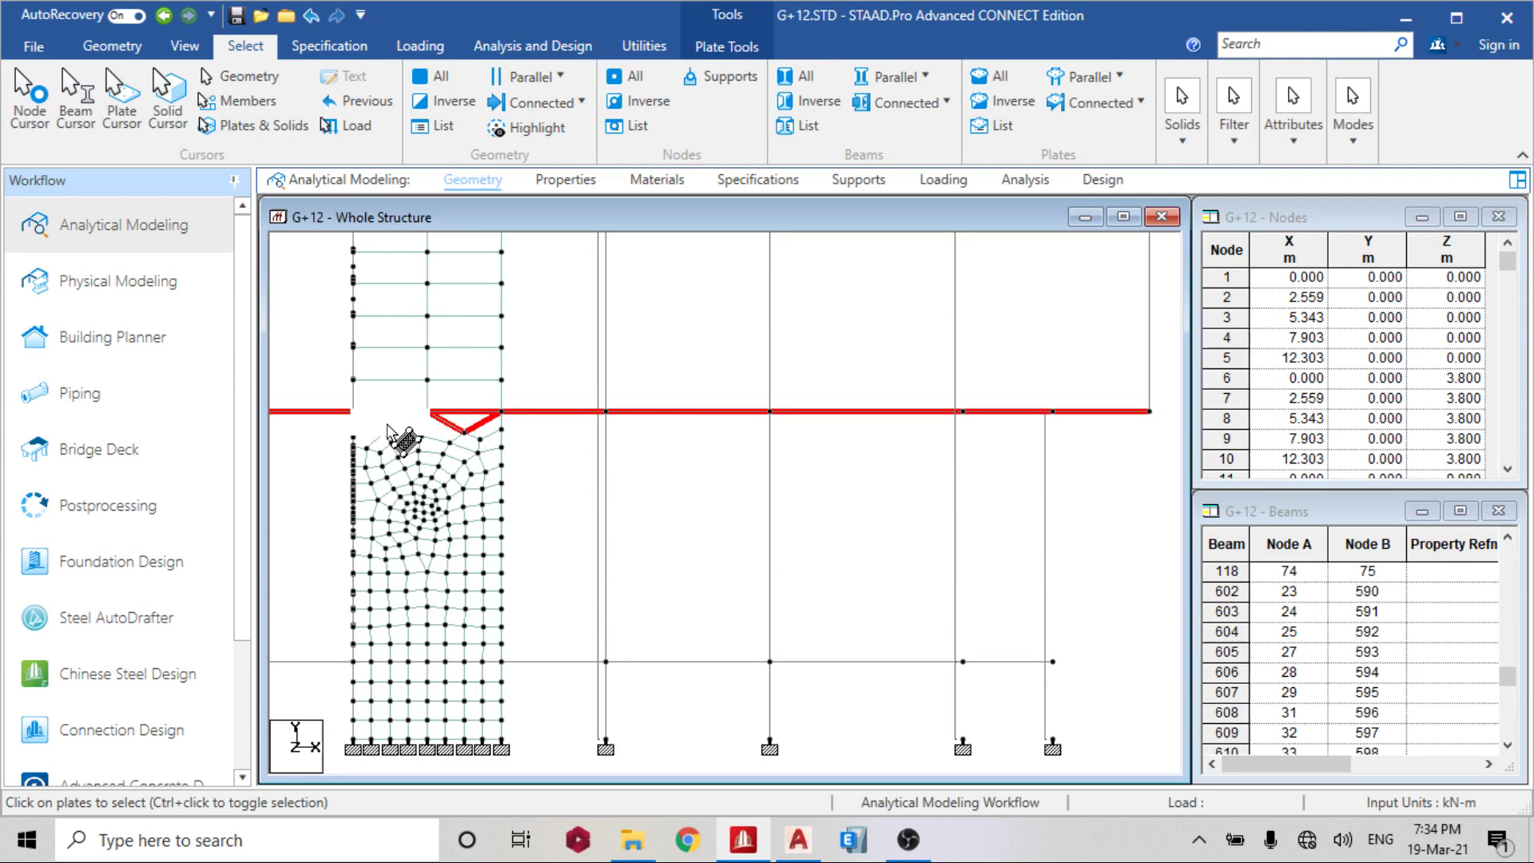
pyautogui.click(717, 471)
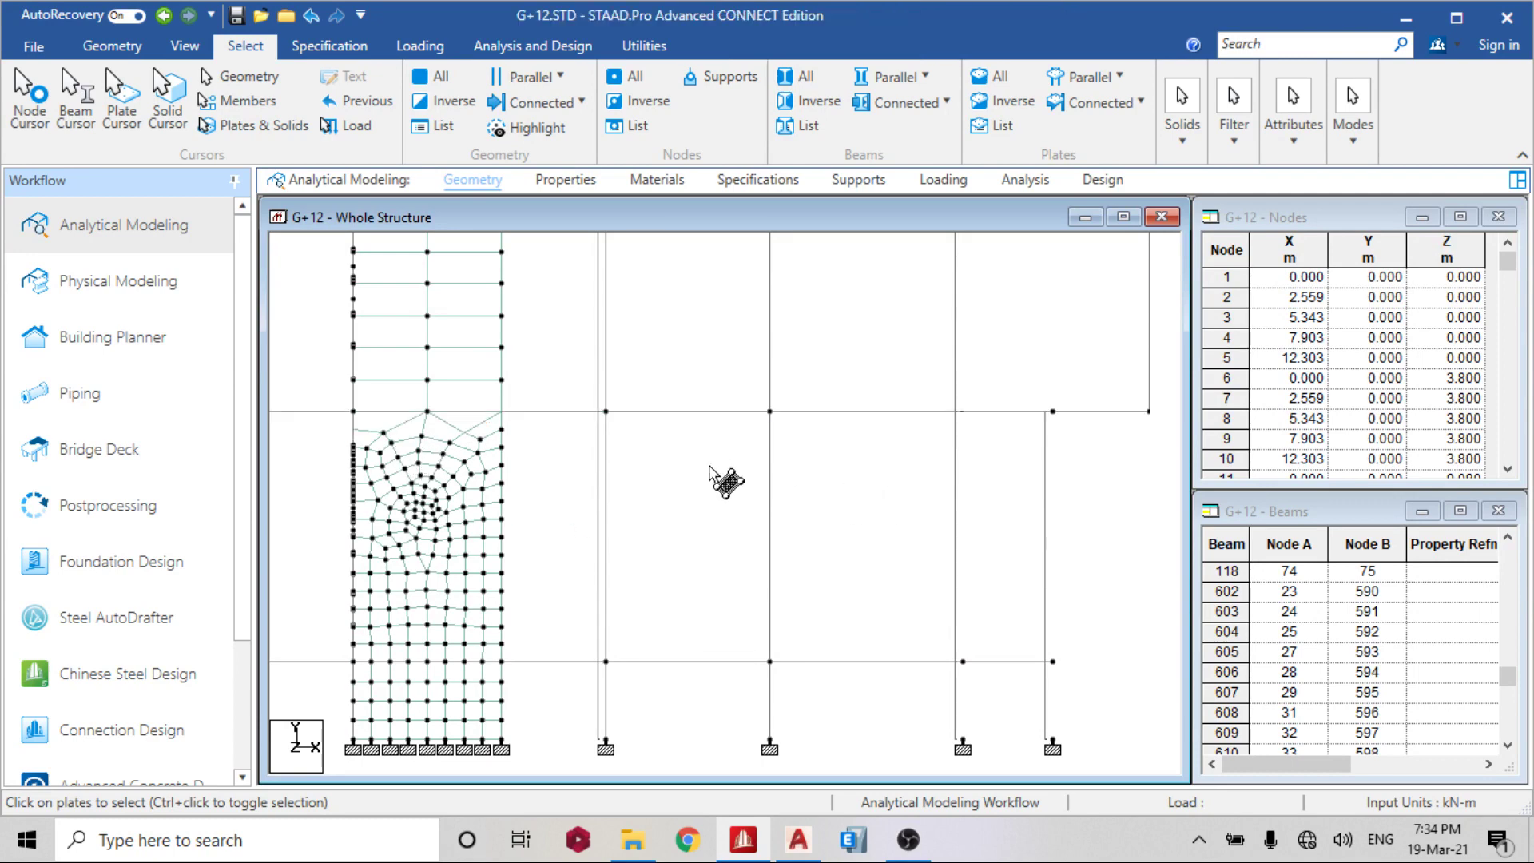
# - Try to select the middle-level geometry parallel to XZ with a Y minimum of 3.9 m
pyautogui.scroll(-3, 715, 471)
pyautogui.moveTo(710, 469); pyautogui.dragTo(839, 473, button='middle')
pyautogui.scroll(-1, 765, 428)
pyautogui.scroll(-1, 764, 428)
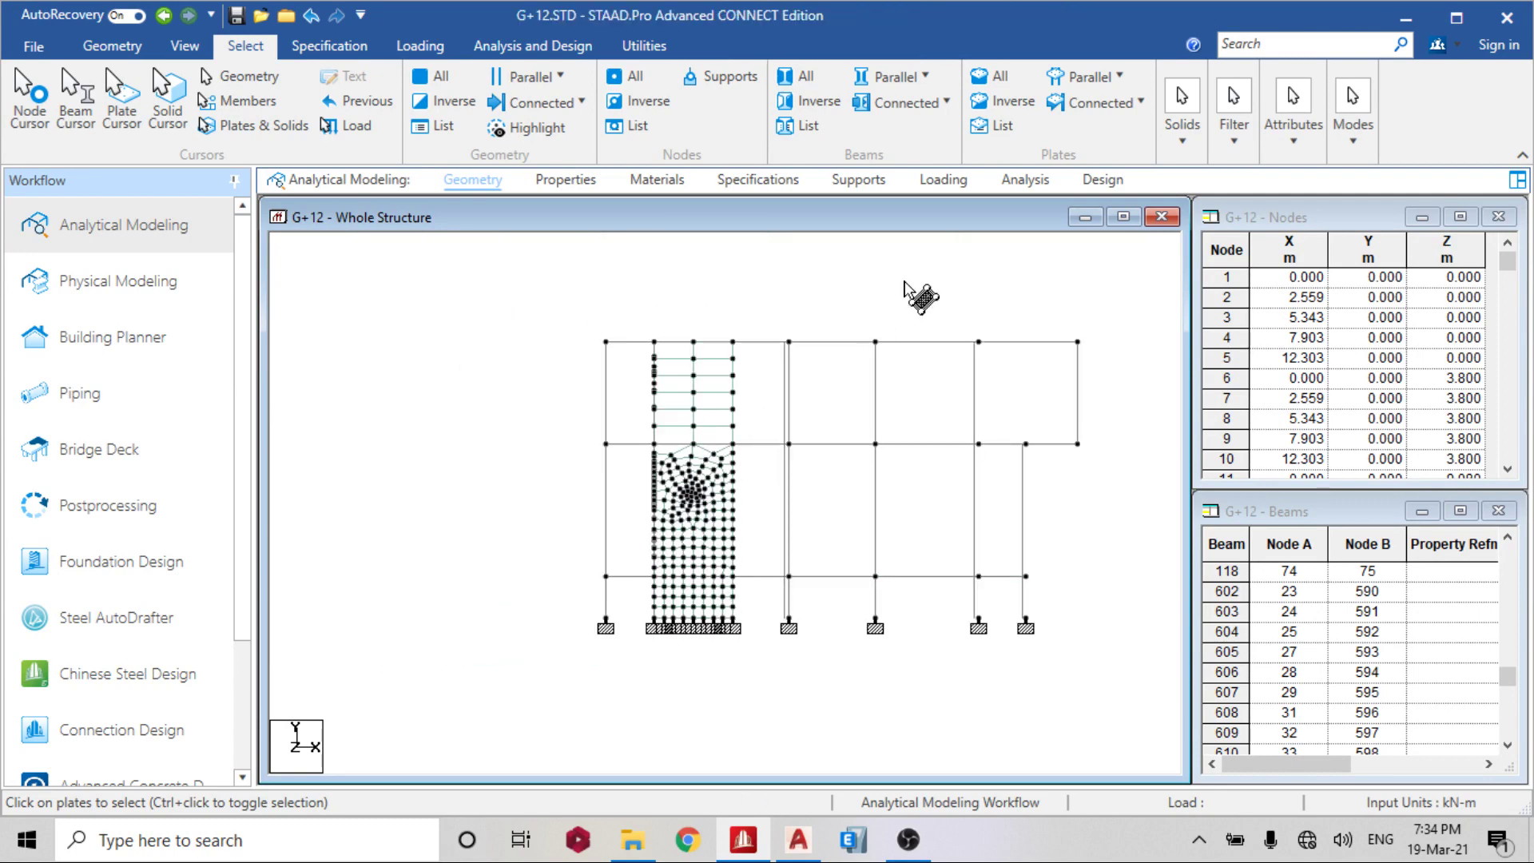
pyautogui.click(1108, 86)
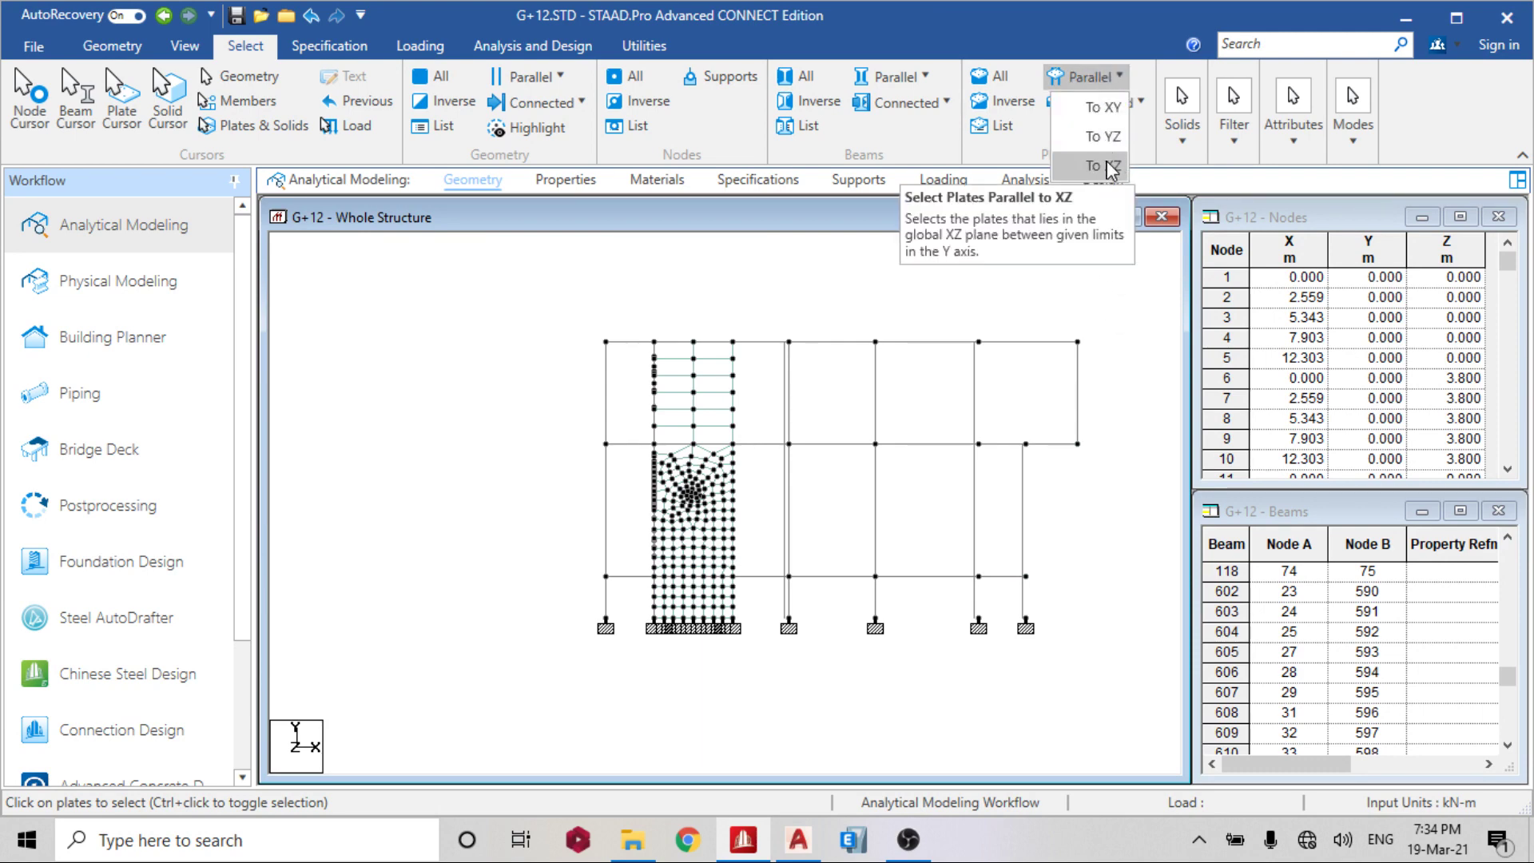
pyautogui.click(542, 87)
pyautogui.click(542, 86)
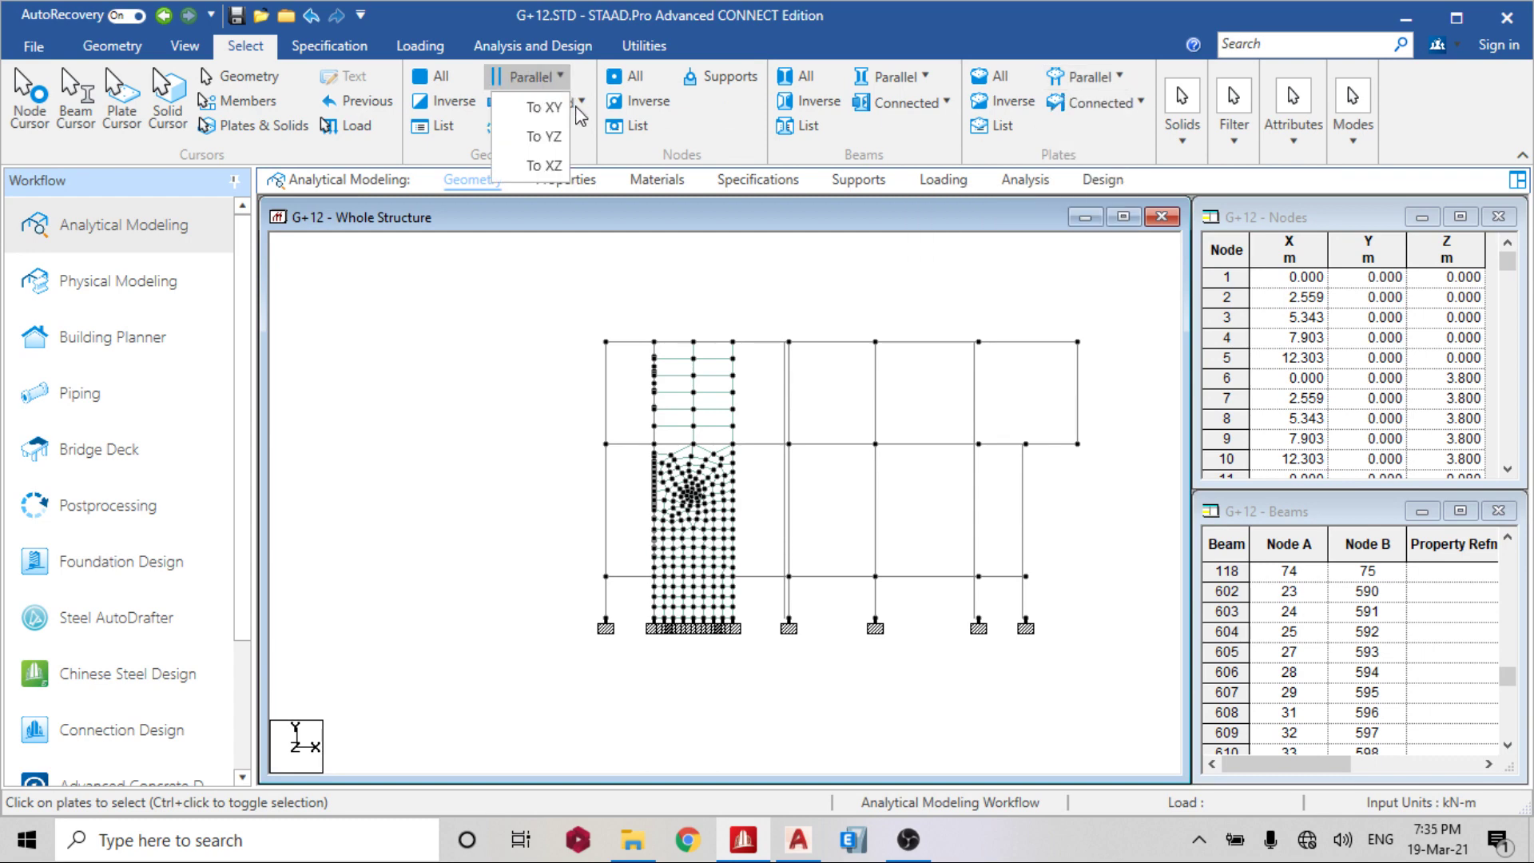
pyautogui.click(544, 166)
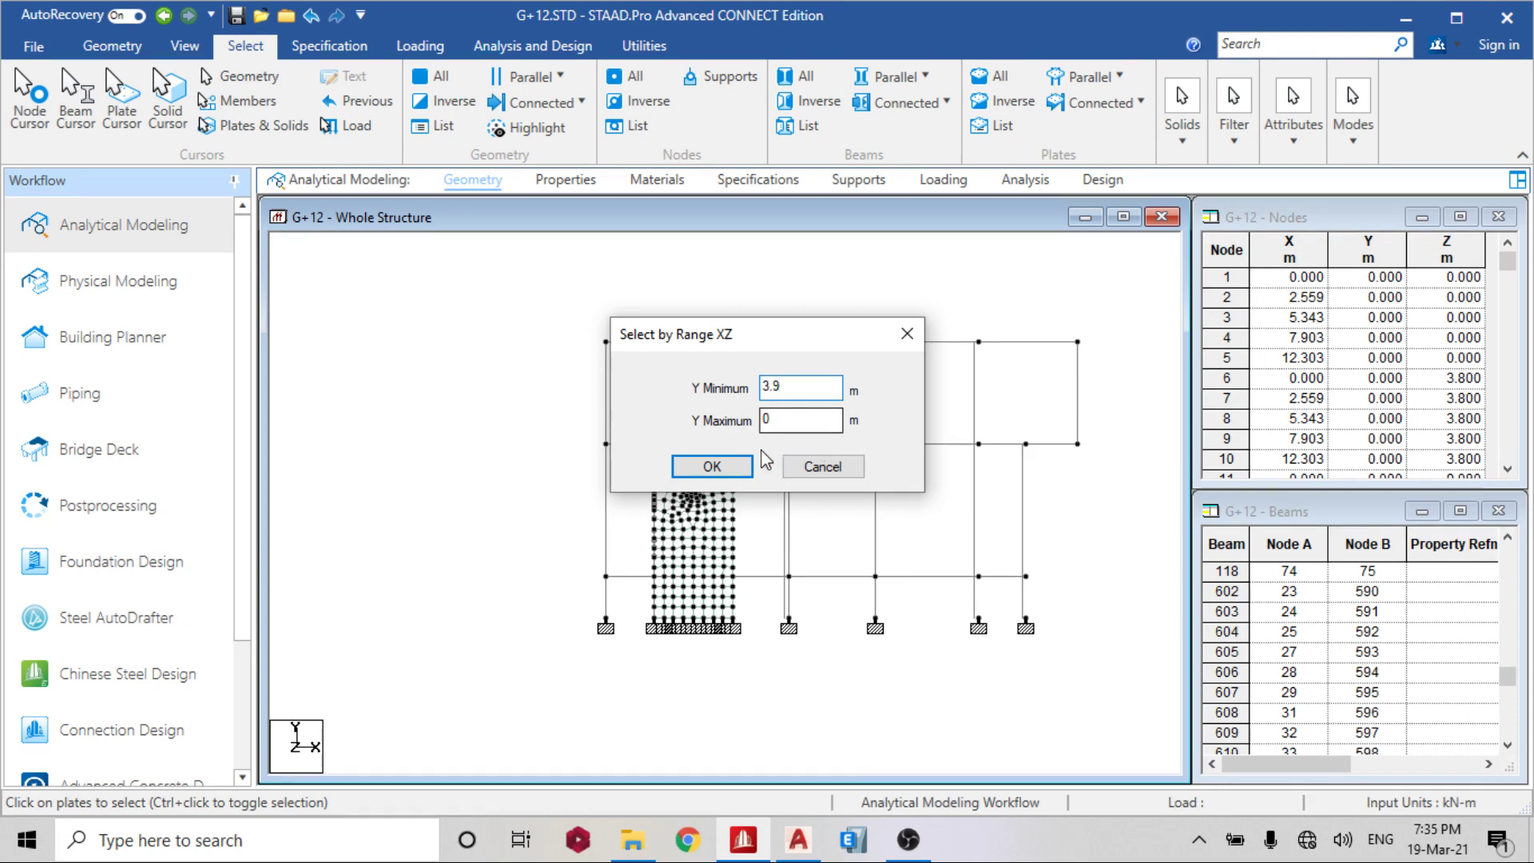
pyautogui.click(712, 466)
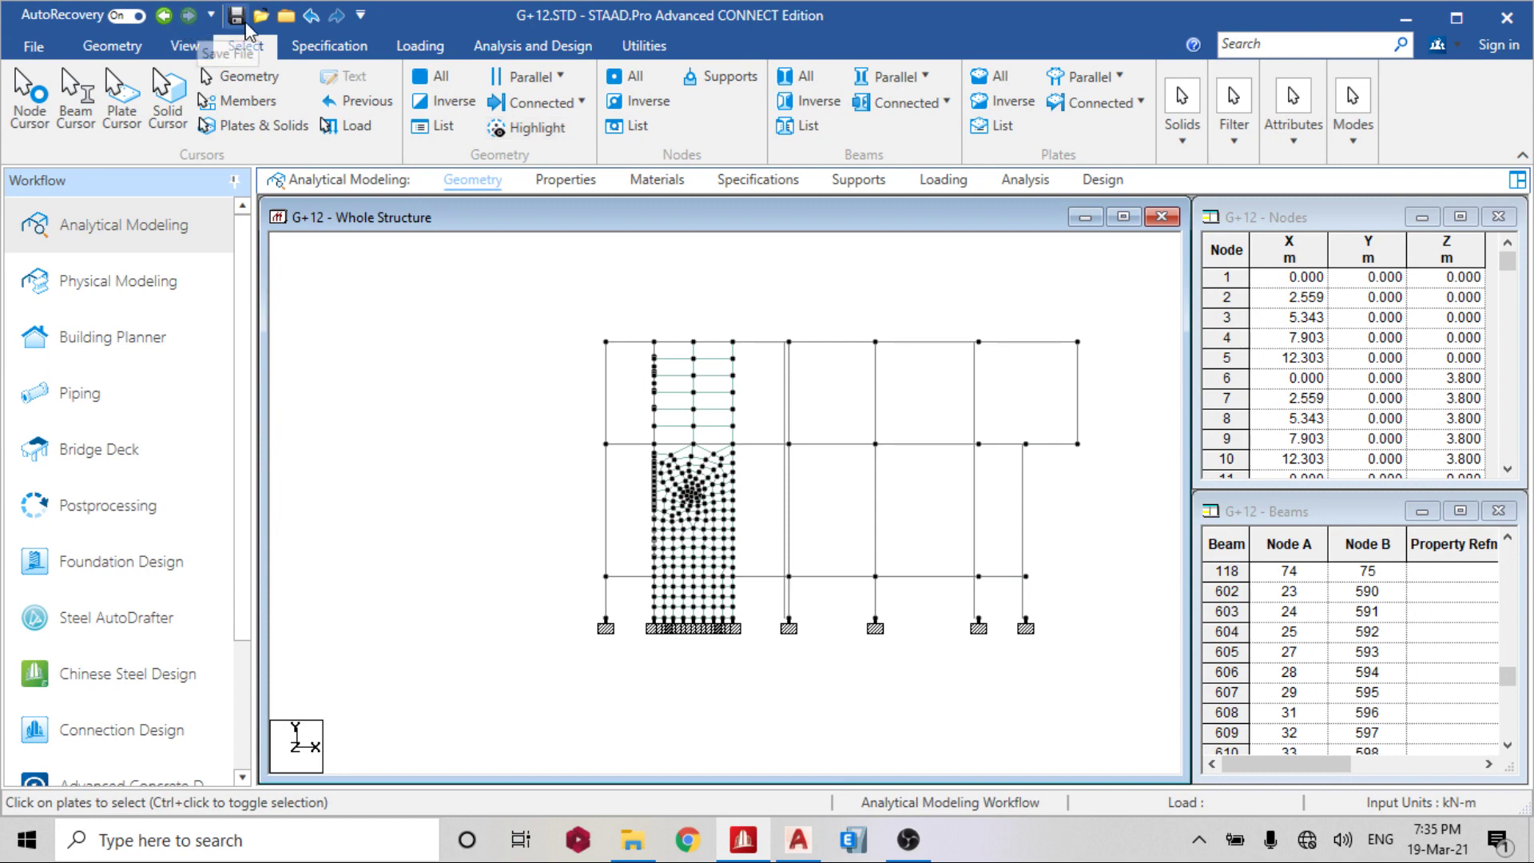
# - Redisplay the whole structure, window-select the middle-level plates in the front elevation, and open them in a new view
pyautogui.click(185, 48)
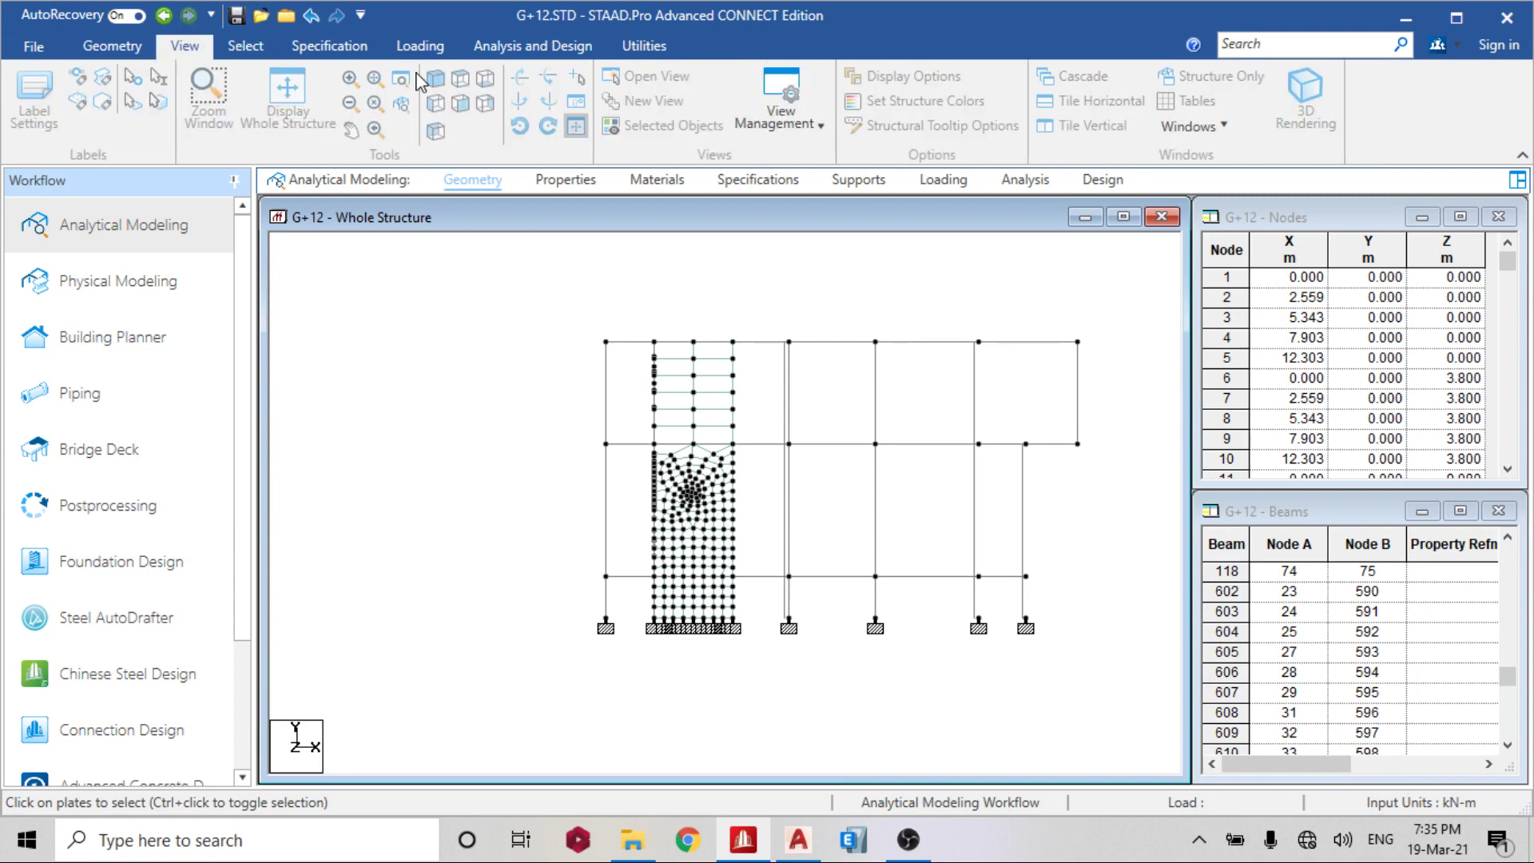
pyautogui.click(304, 86)
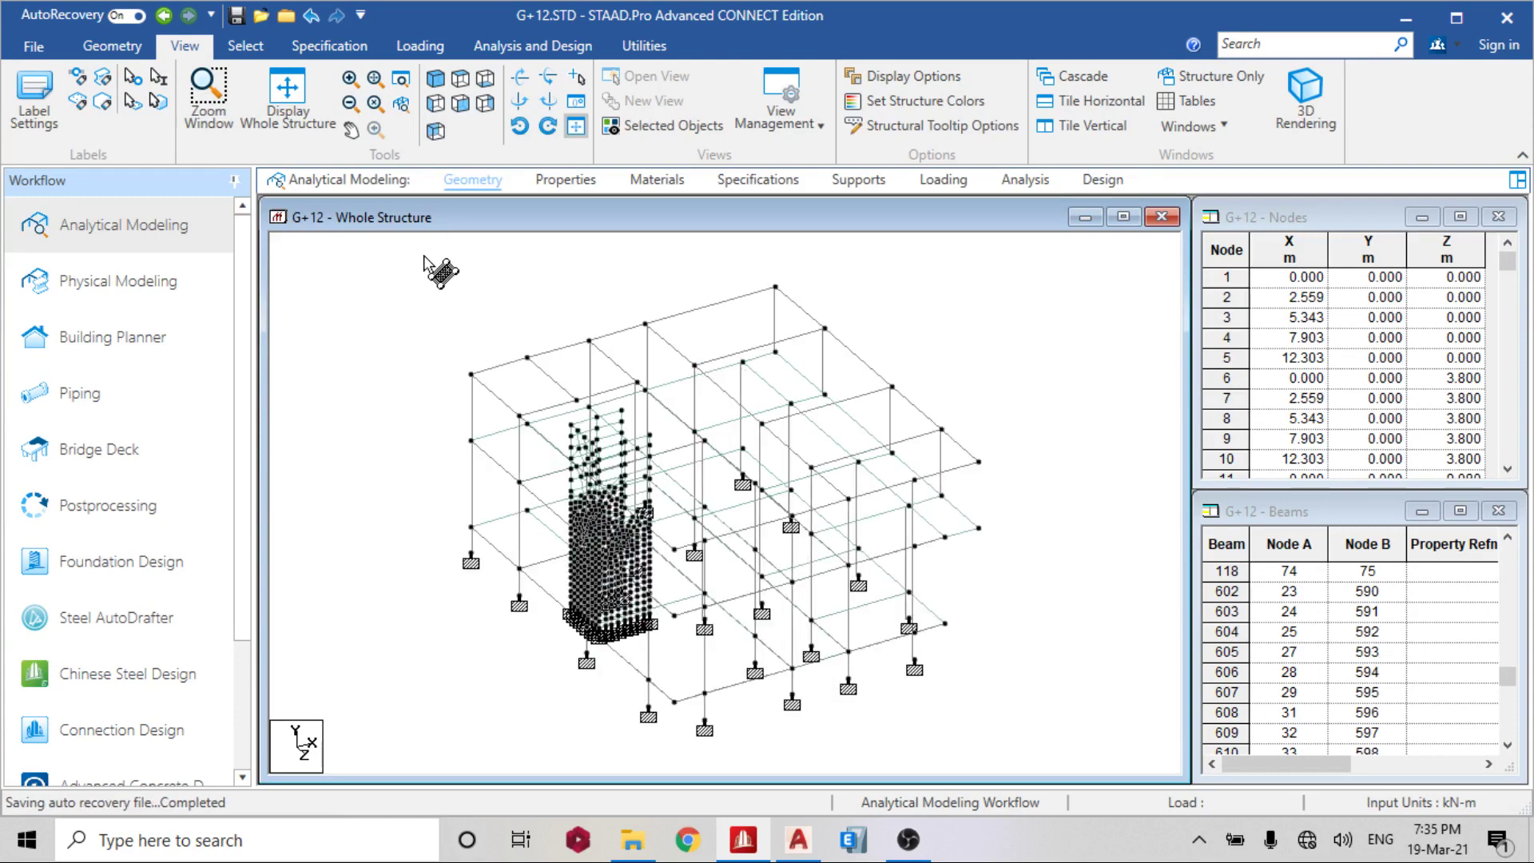
pyautogui.click(461, 104)
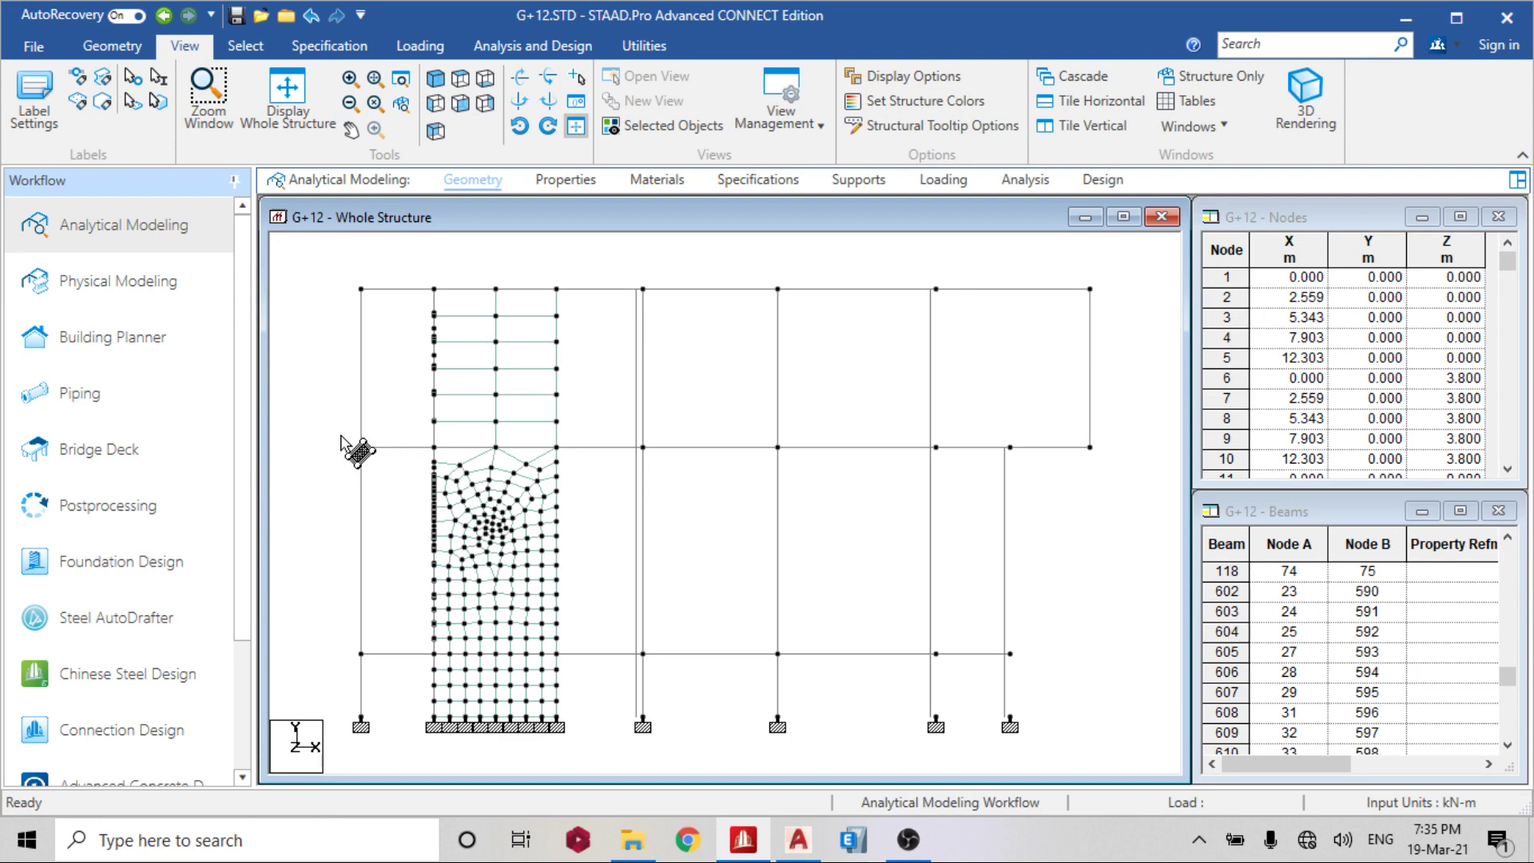
pyautogui.moveTo(1154, 470); pyautogui.dragTo(1155, 478)
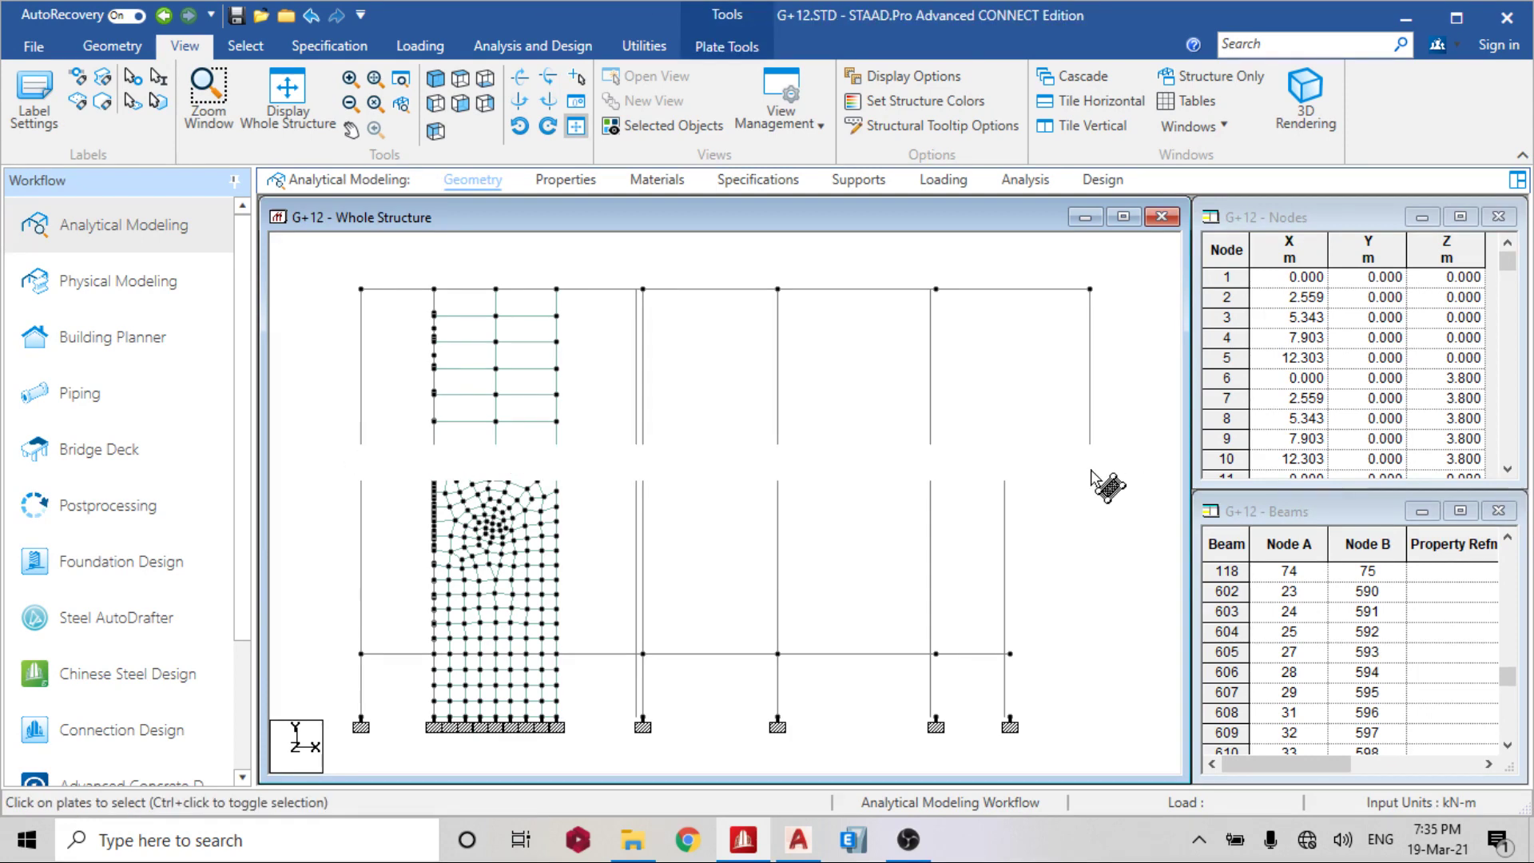
pyautogui.rightClick(1091, 479)
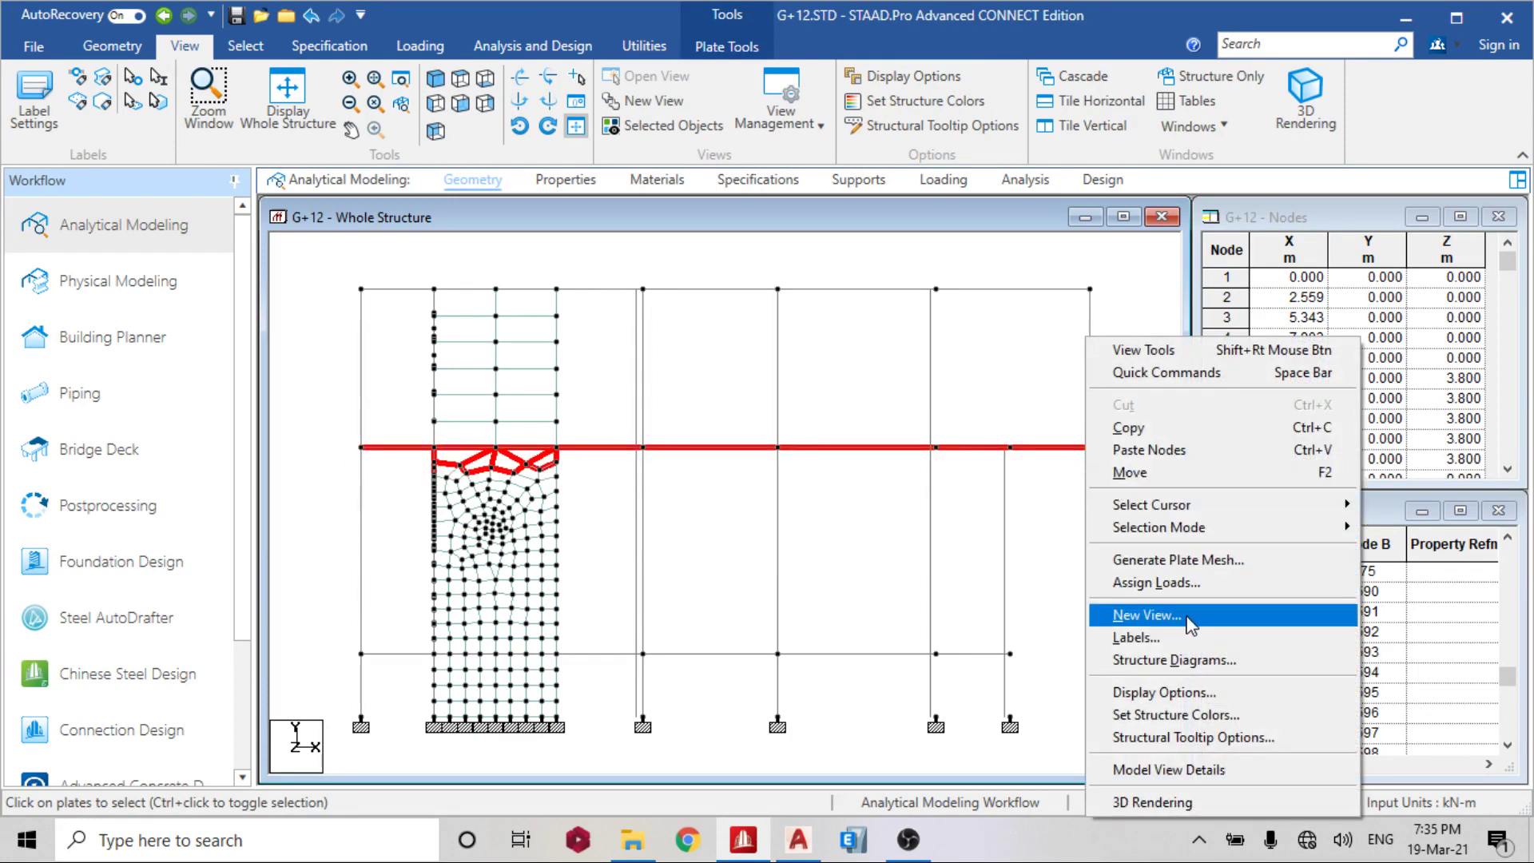
pyautogui.click(1135, 615)
pyautogui.click(1062, 476)
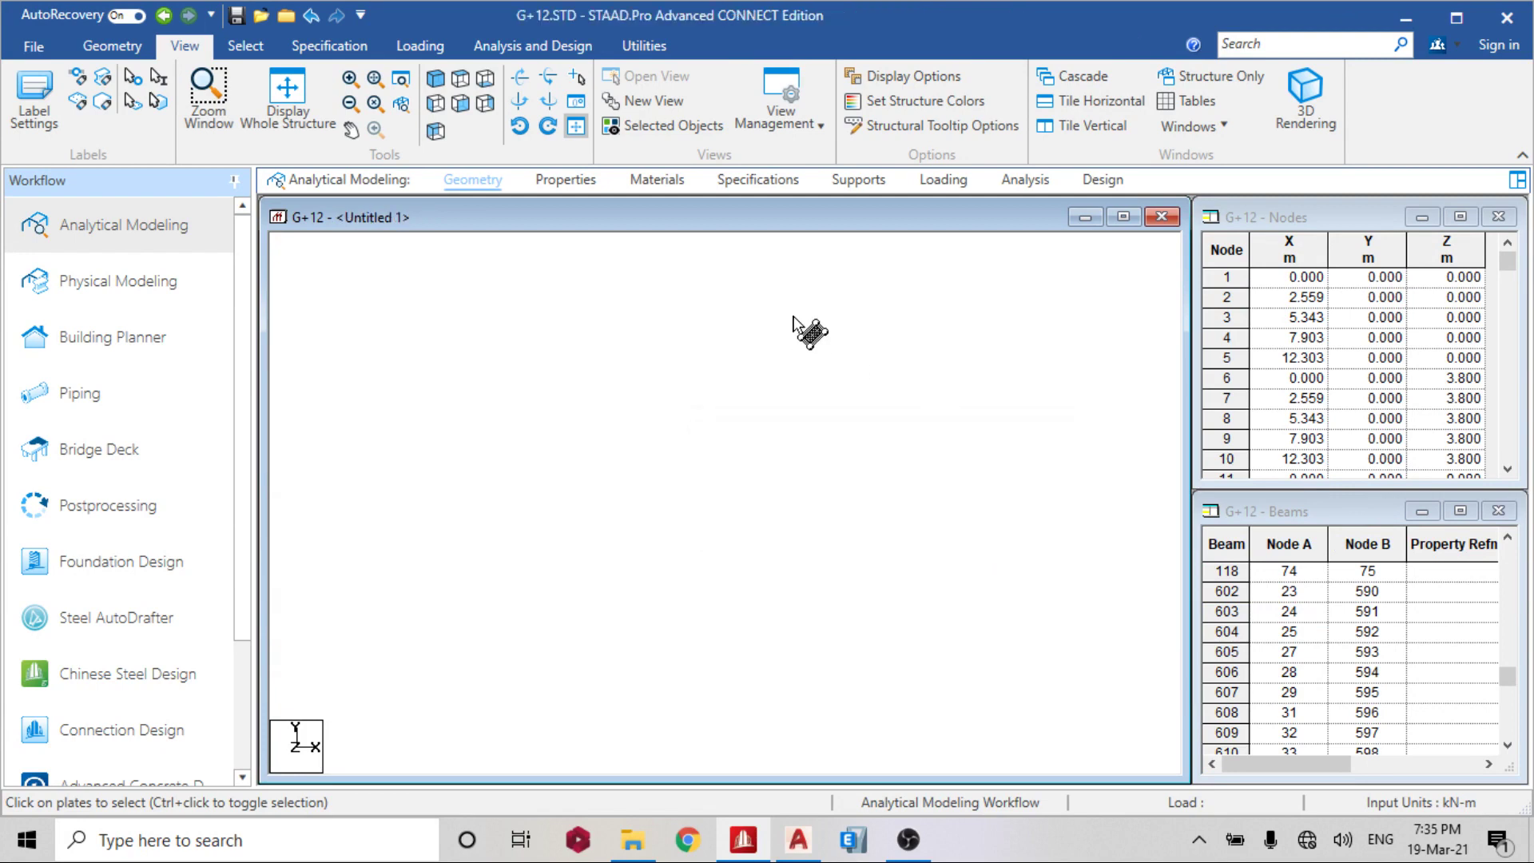
# - Show the isolated plates in front elevation and select only the plates parallel to XZ
pyautogui.click(460, 79)
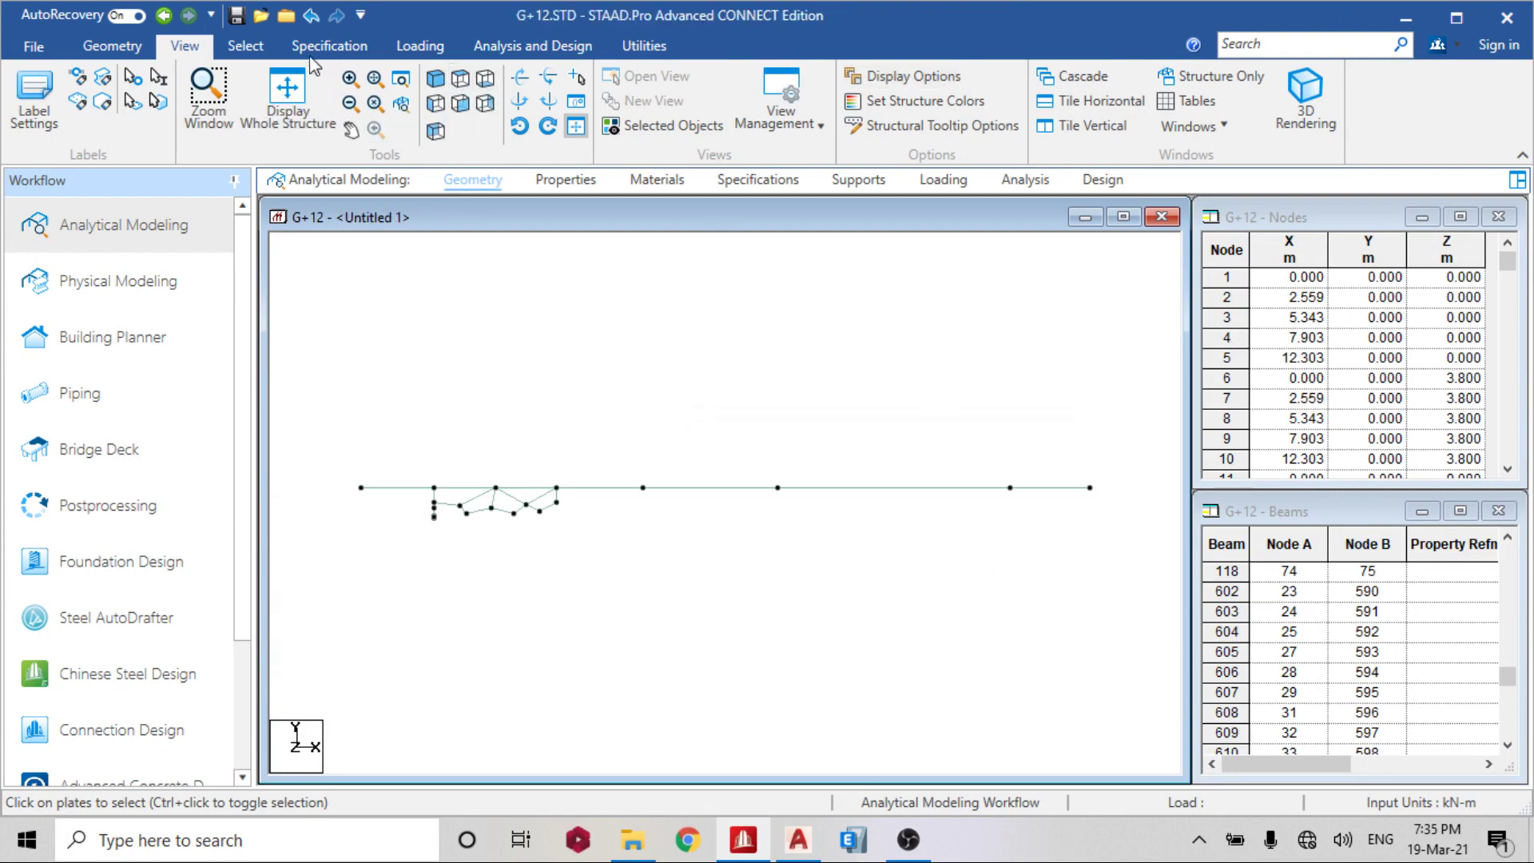
pyautogui.click(246, 45)
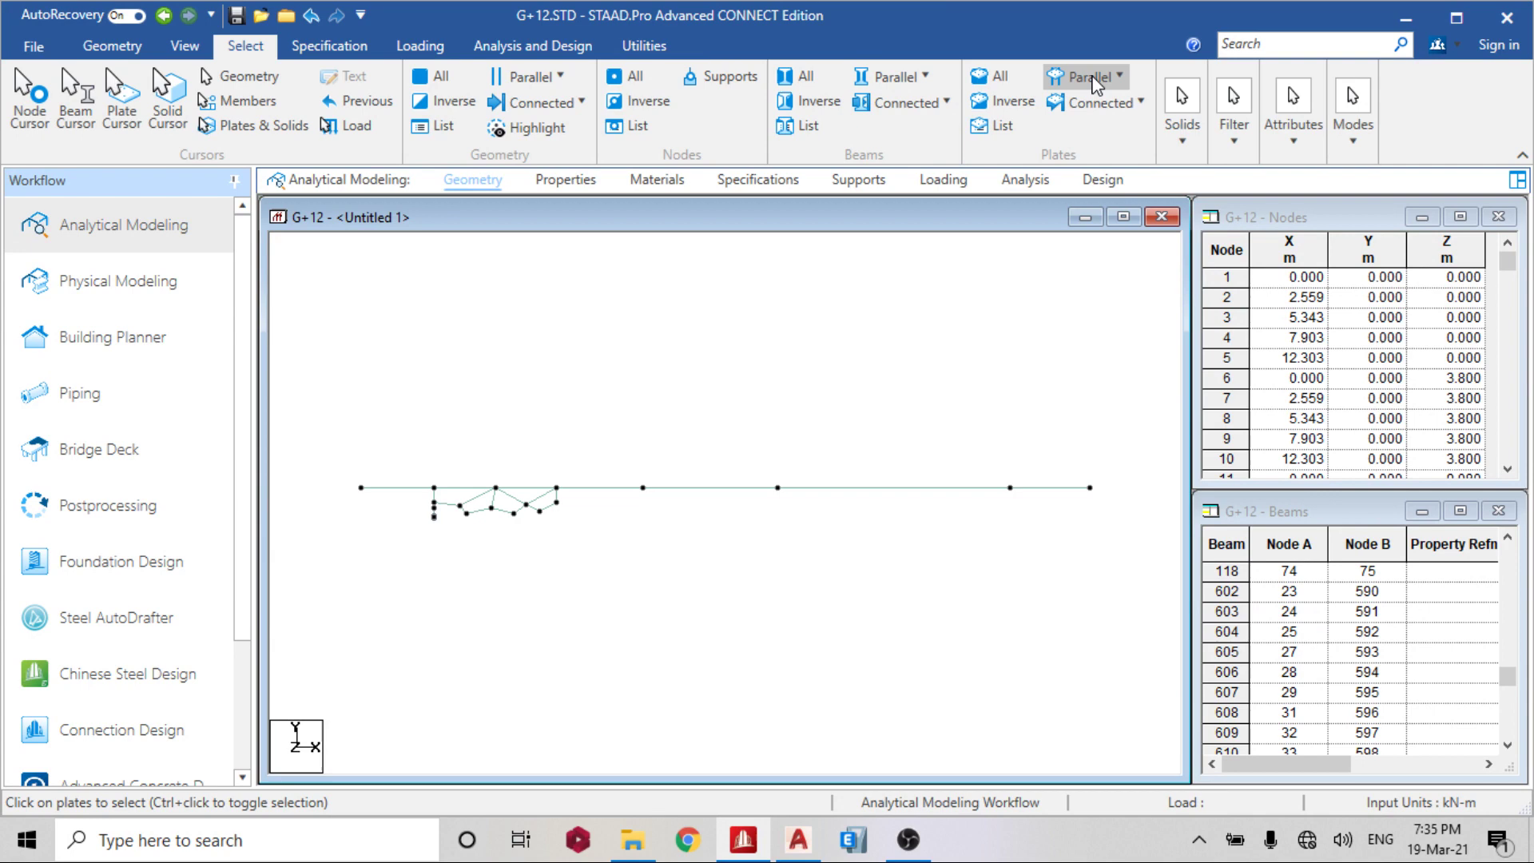
pyautogui.click(1089, 77)
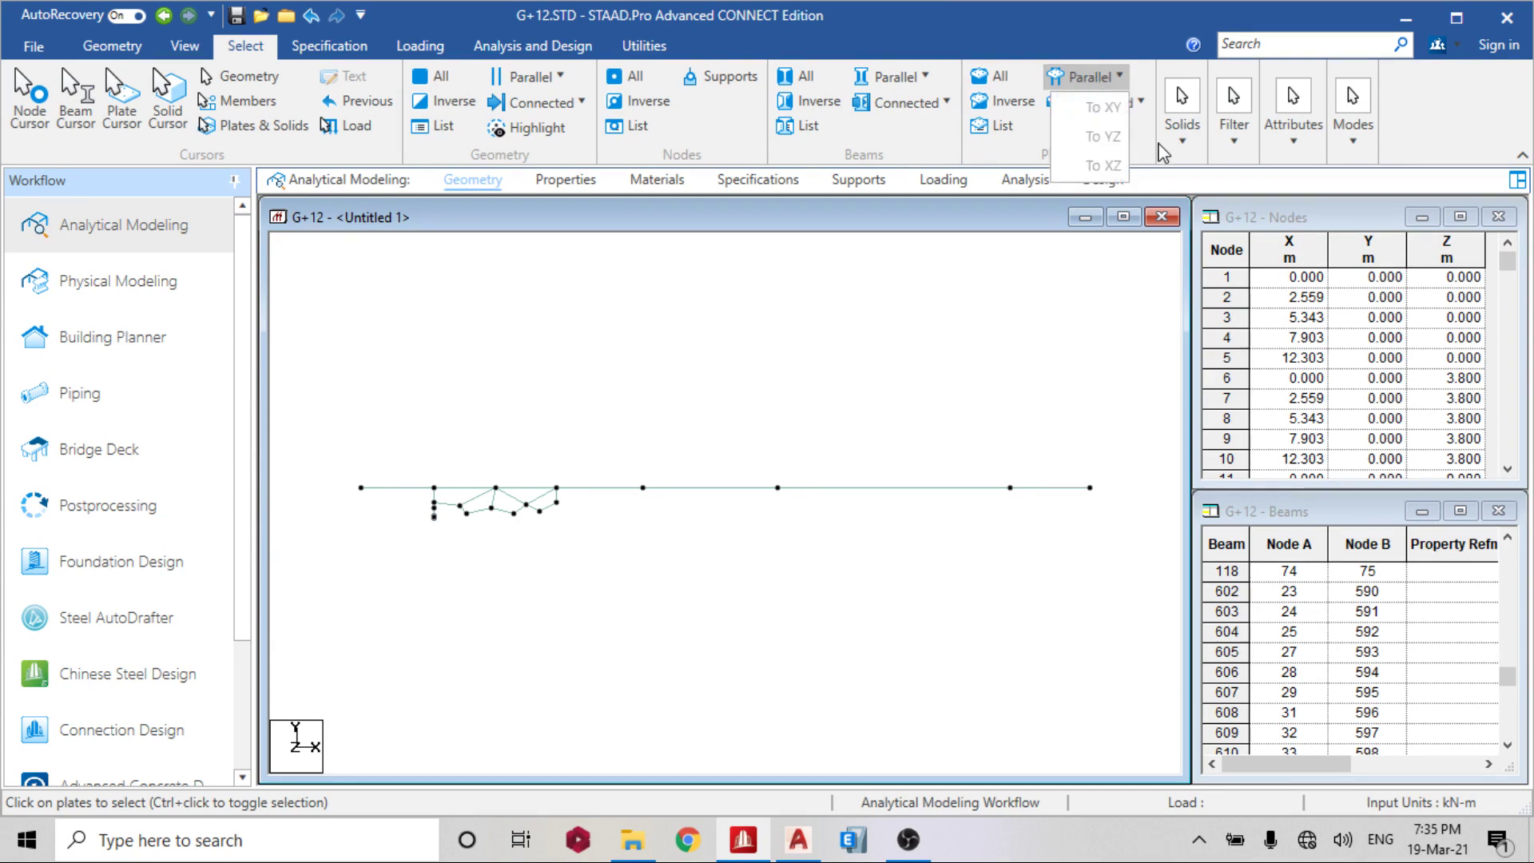
pyautogui.click(1101, 167)
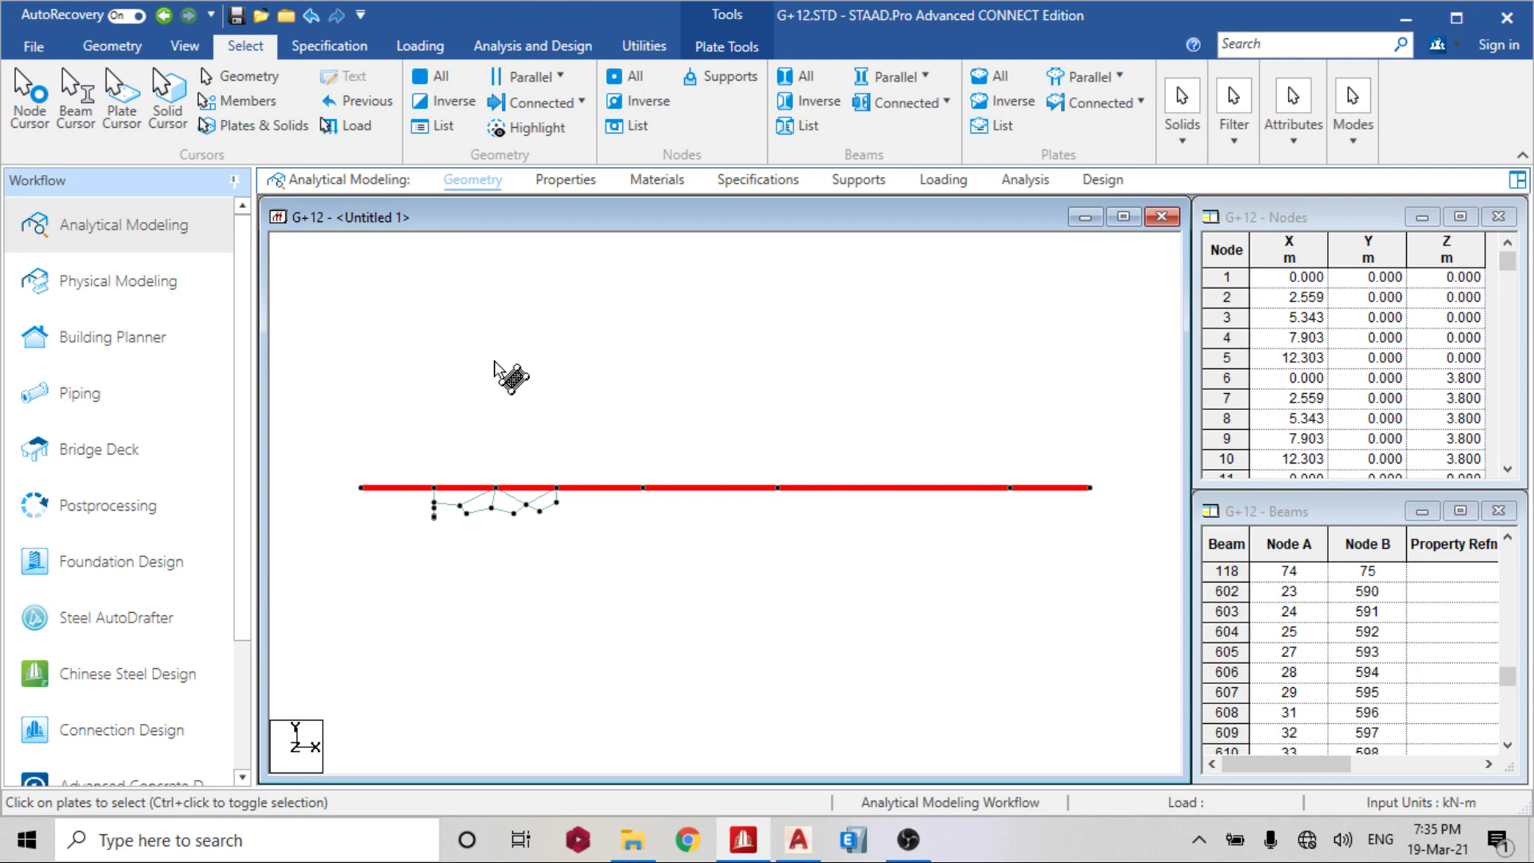
# - Paste a copy of the selected floor plates moved by 3 m in Y, and clear the selection
pyautogui.hotkey('ctrl', 'v')
pyautogui.doubleClick(791, 544)
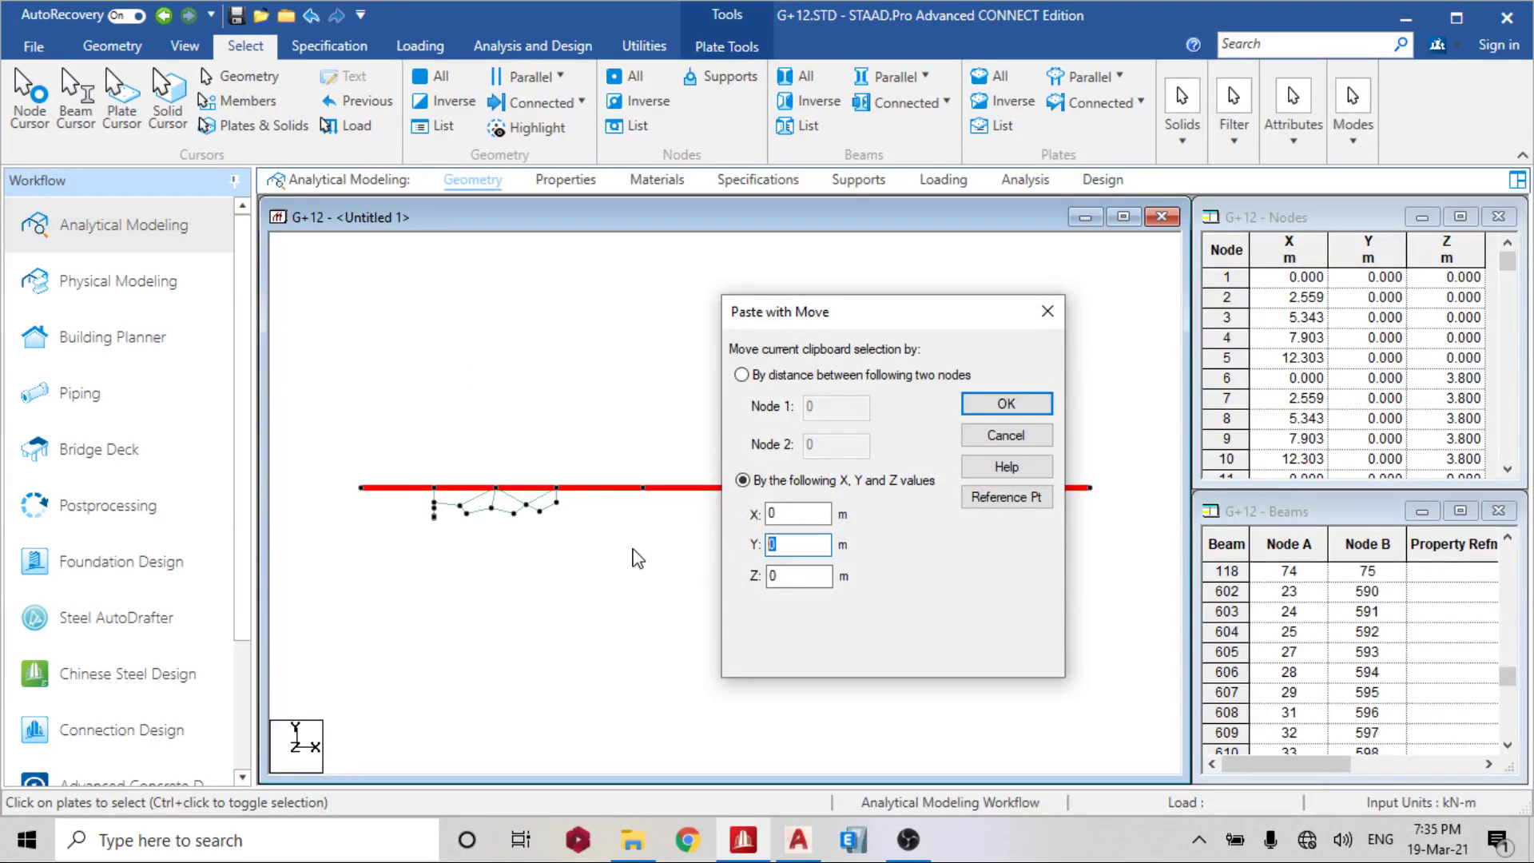
pyautogui.write('3')
pyautogui.click(1006, 404)
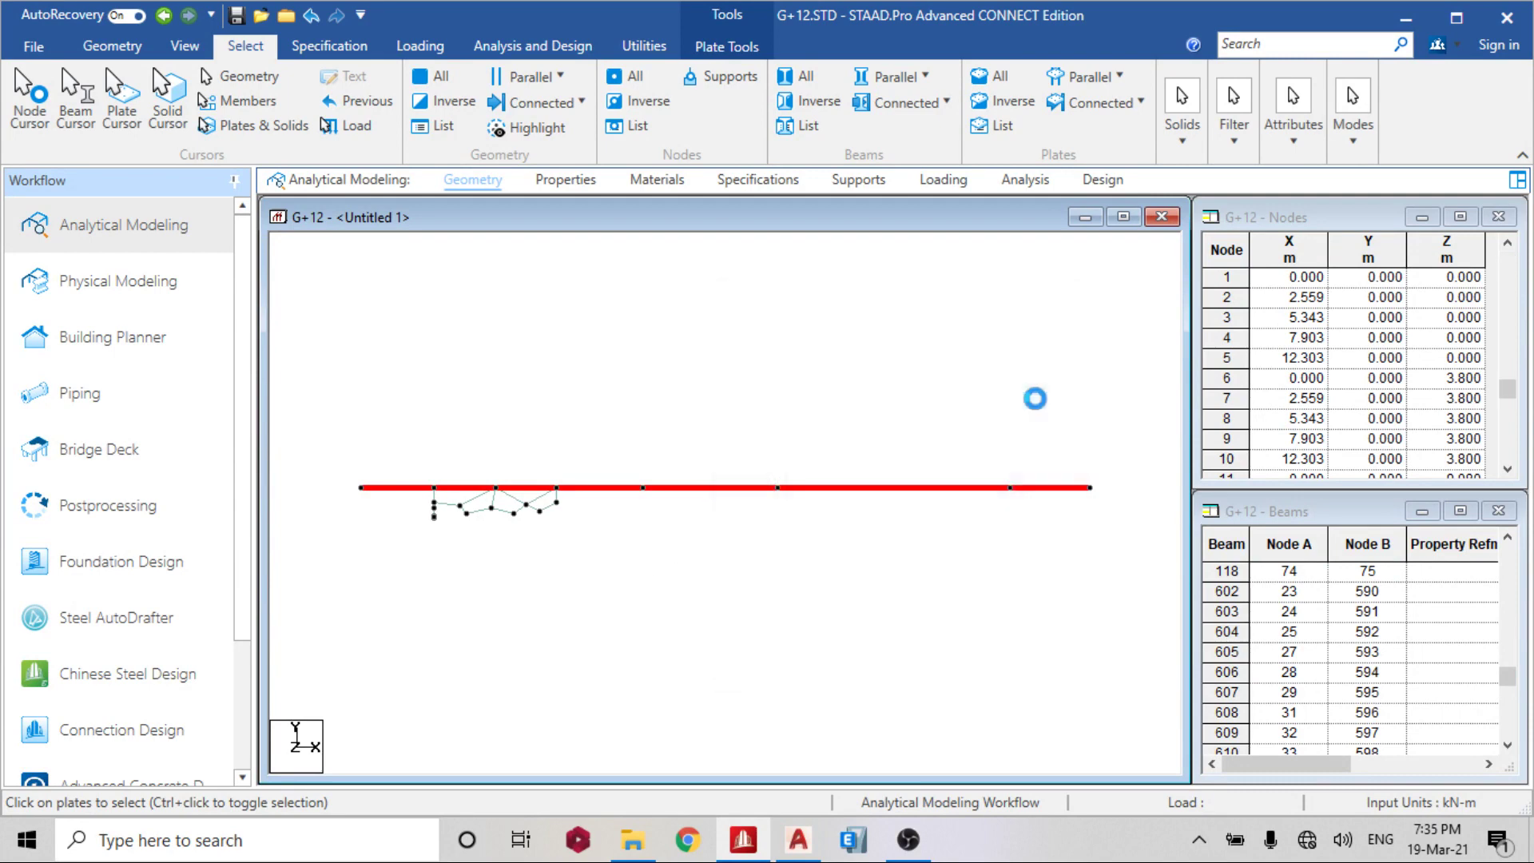
pyautogui.click(662, 332)
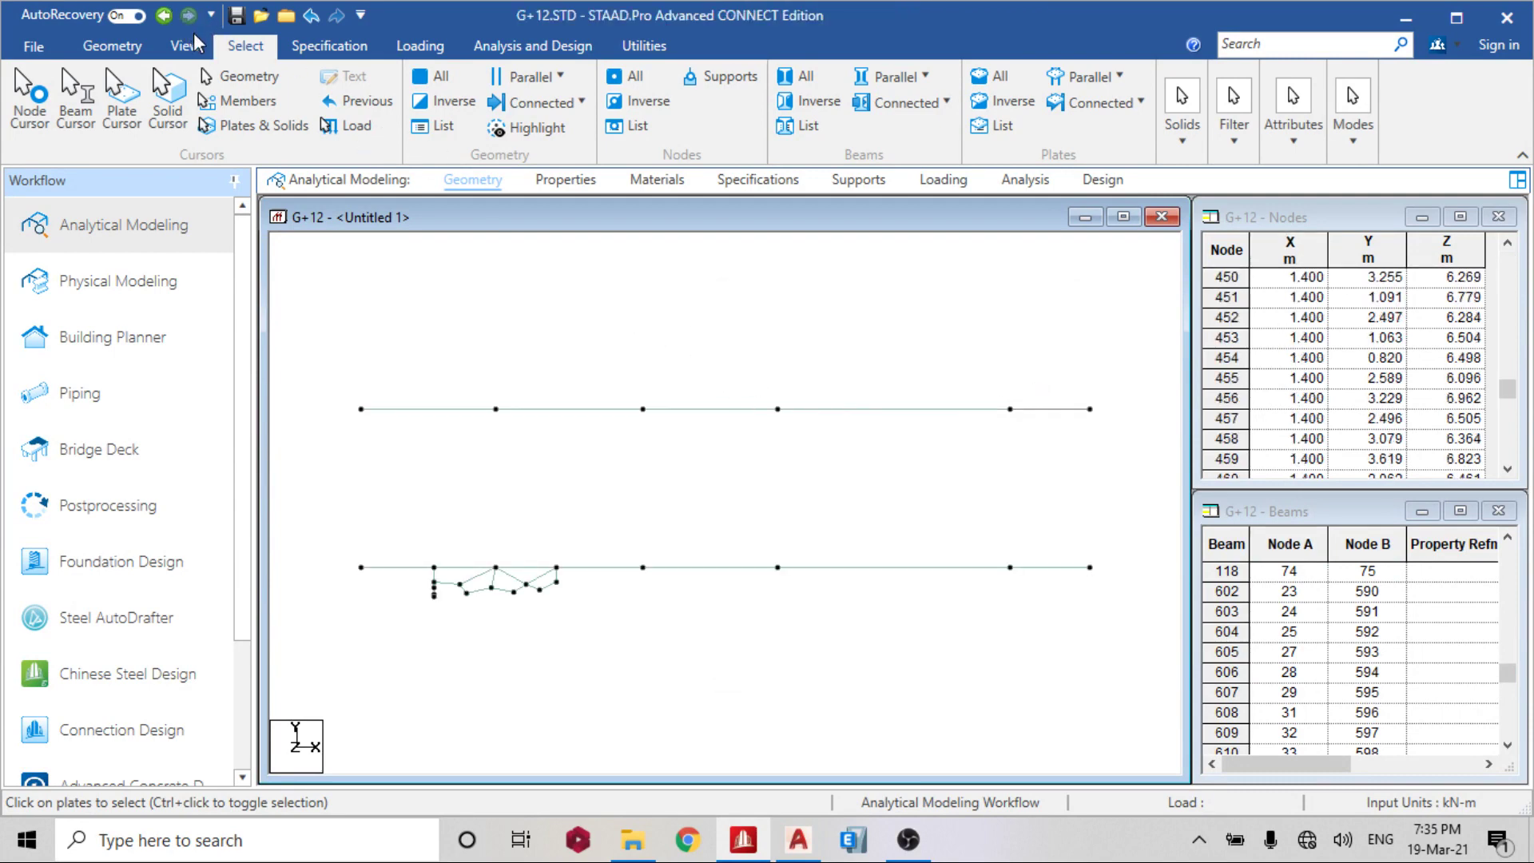
# - Redisplay the whole structure and save the model
pyautogui.click(184, 46)
pyautogui.click(288, 96)
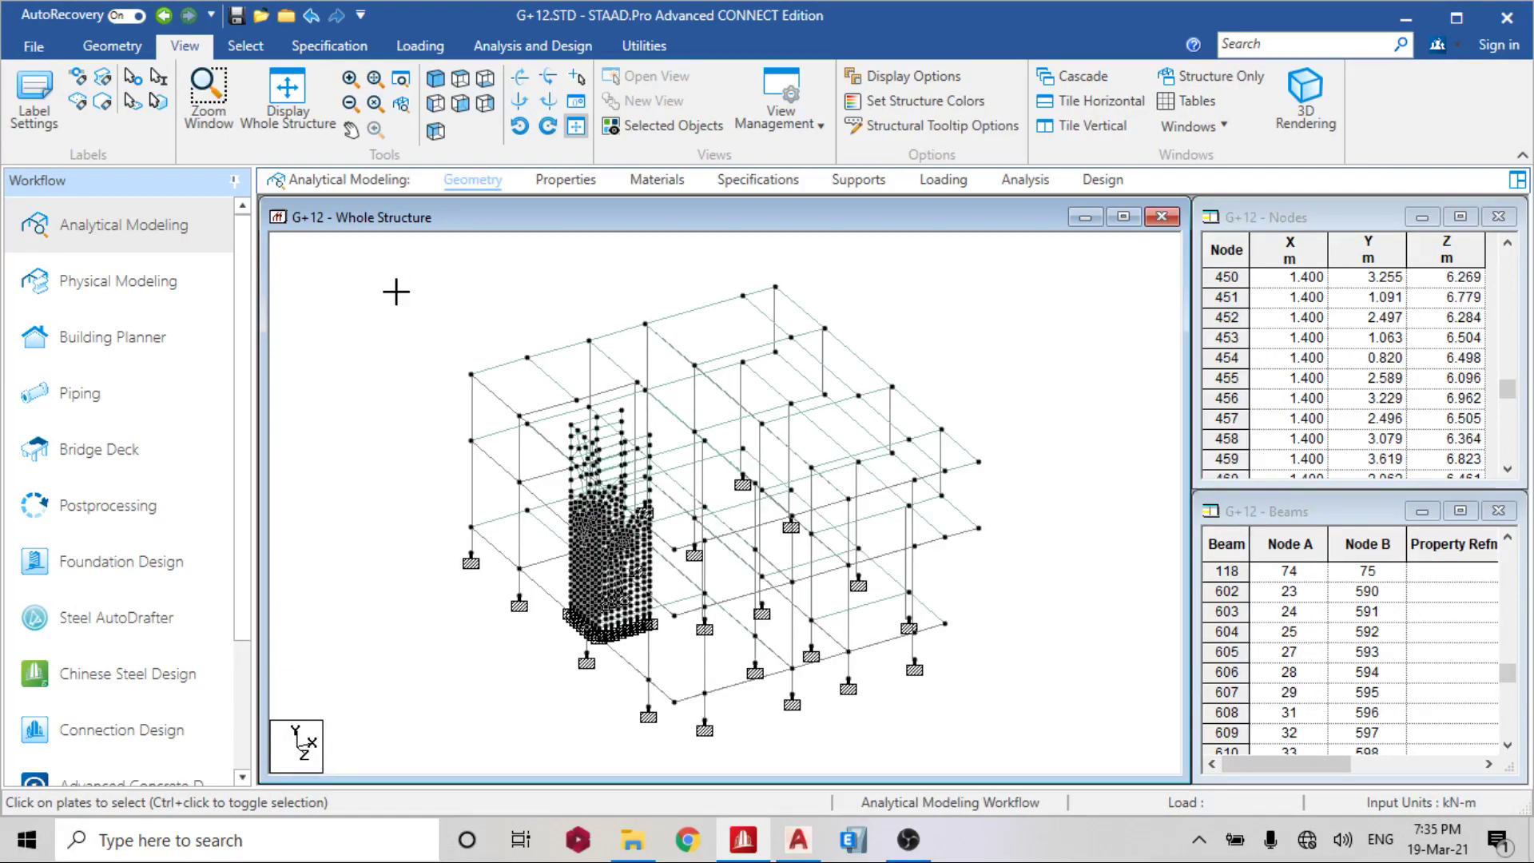
pyautogui.hotkey('ctrl', 's')
pyautogui.click(766, 537)
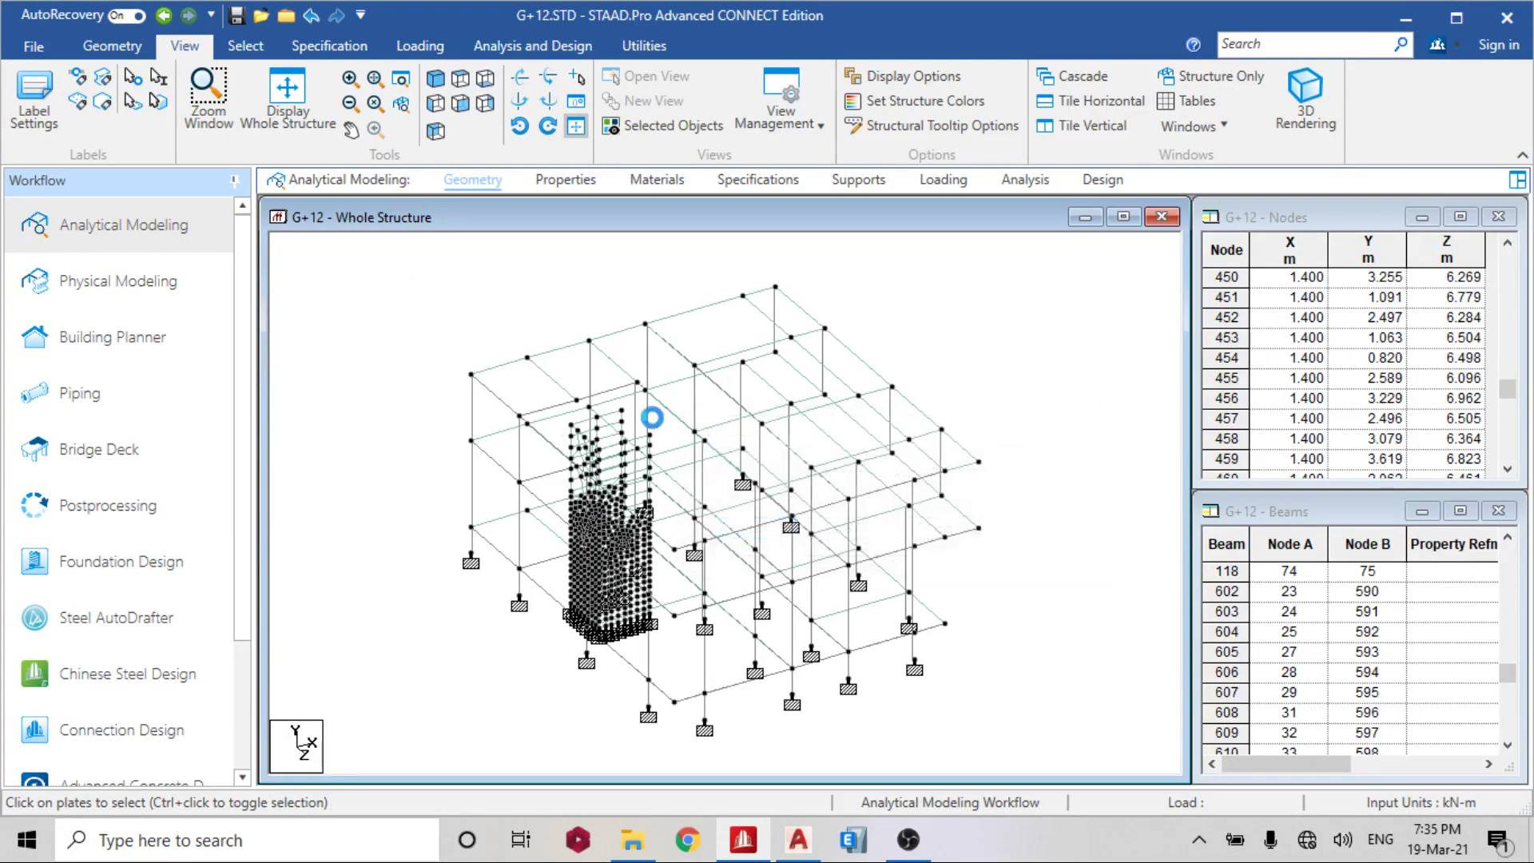